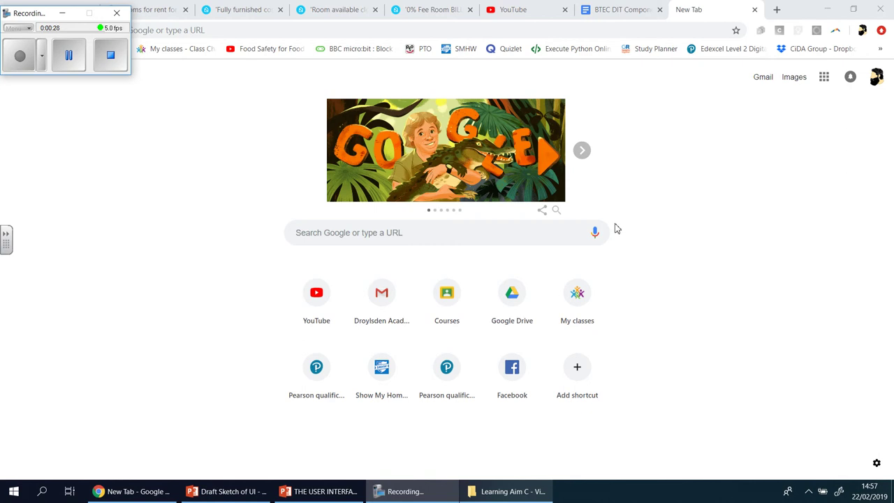
Minimise the recorder window so Chrome's New Tab page is in front
left_click(62, 13)
Search Google for 'free logo maker' and scroll through the results
left_click(409, 237)
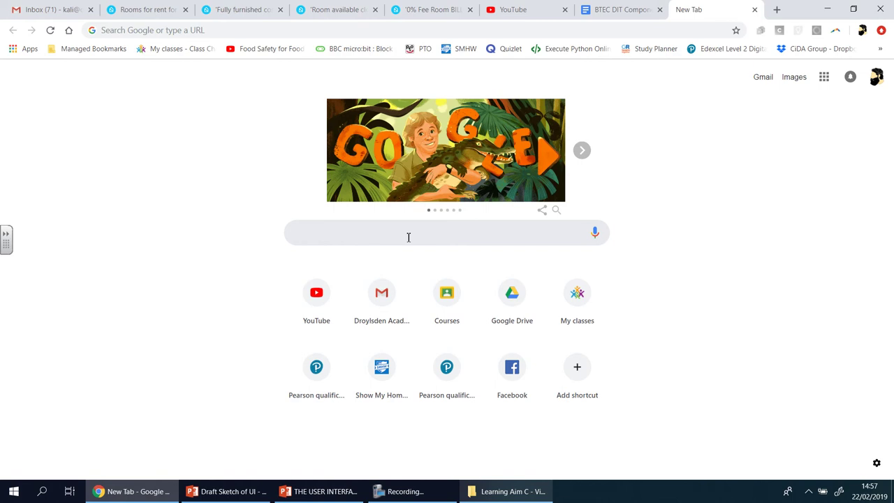
type("free logo ma")
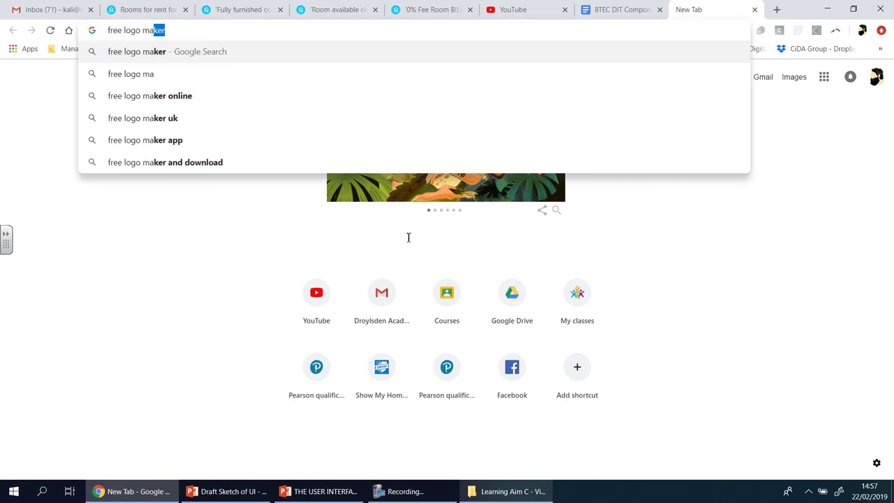
type("ker")
key("Return")
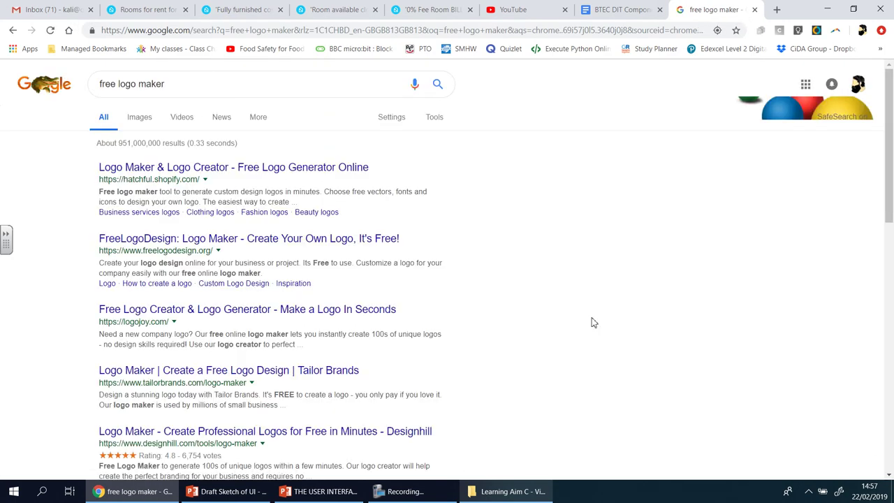
scroll(591, 323, "down", 3)
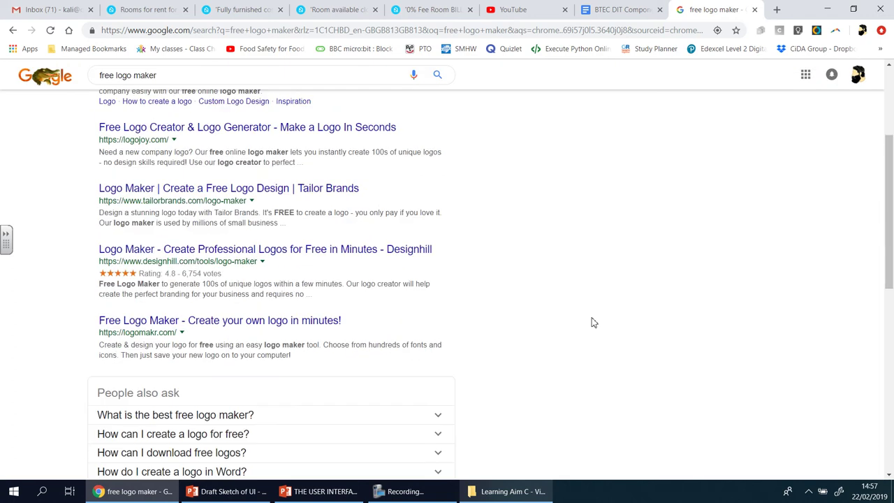
scroll(591, 323, "up", 3)
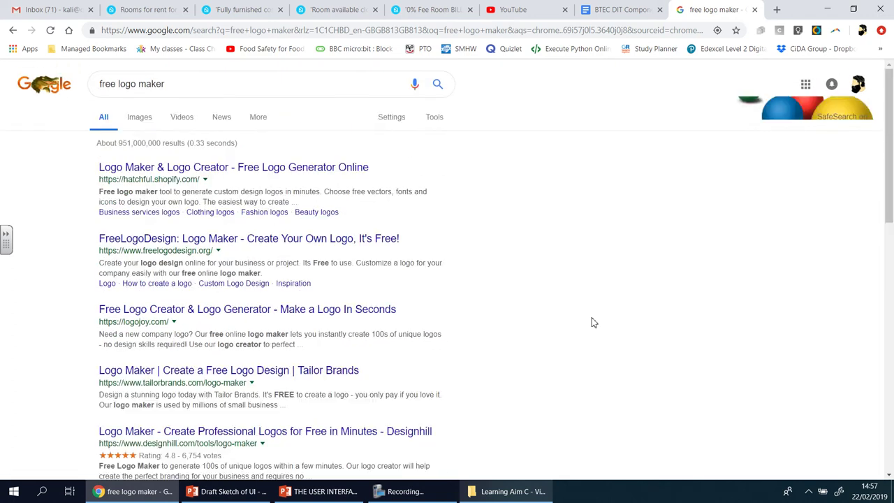
scroll(591, 323, "down", 2)
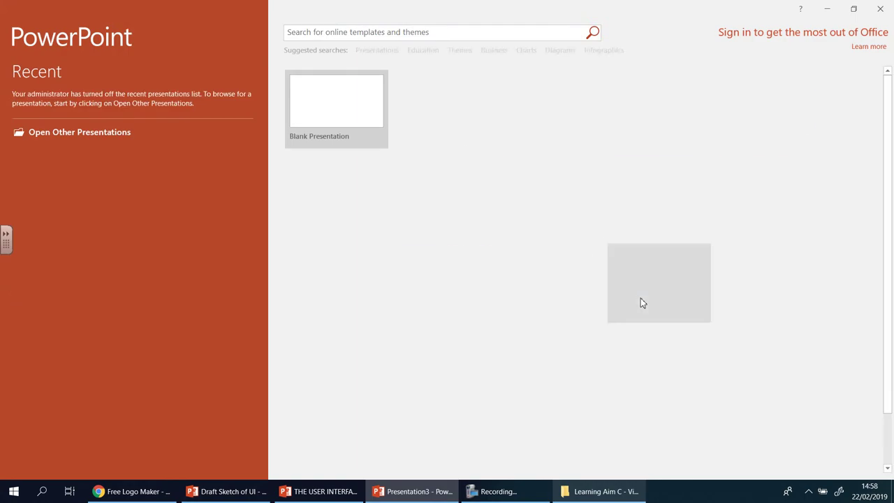
Create a blank presentation and delete its title and subtitle placeholders
left_click(357, 109)
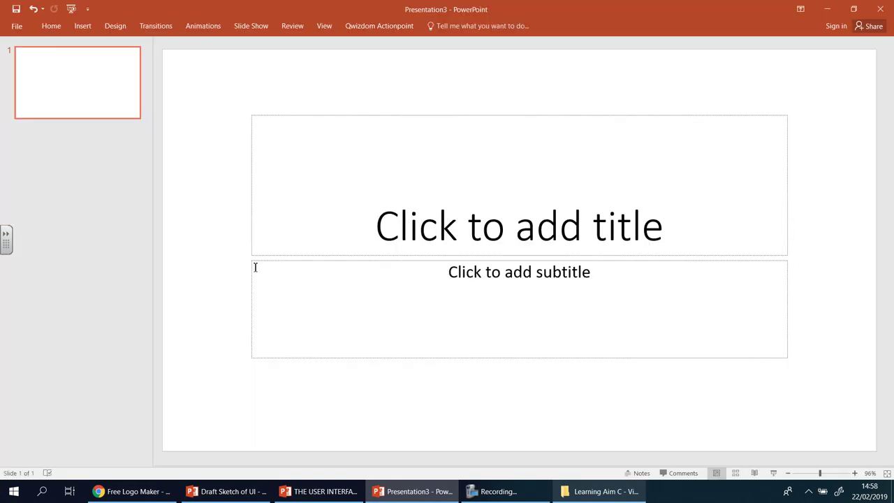
key("ctrl+a")
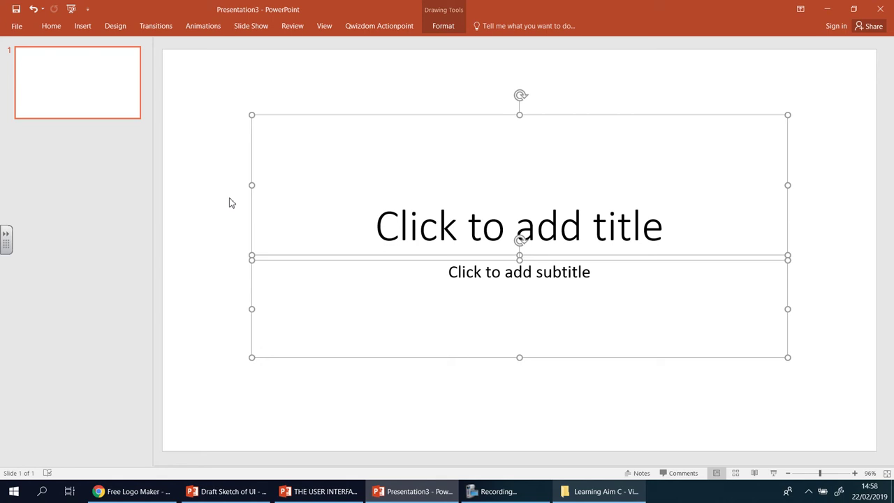
key("Delete")
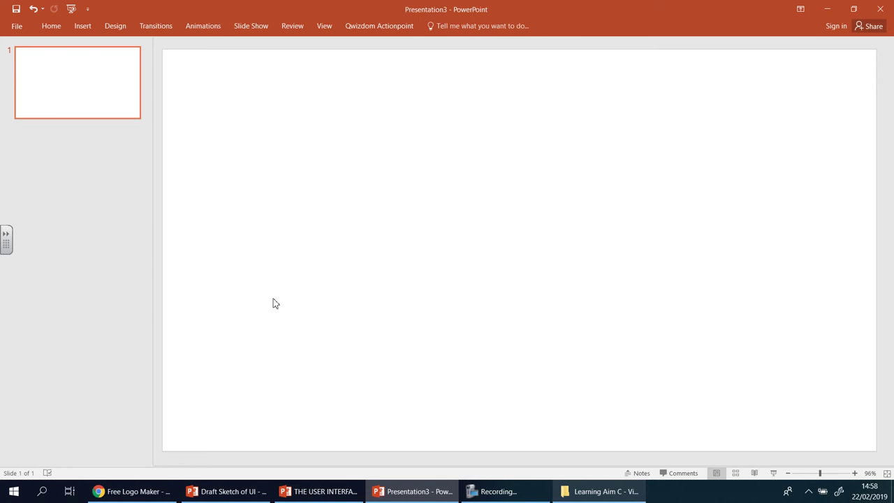
Return to LogoMakr and close the intro video popup and graphics tour tip
left_click(159, 491)
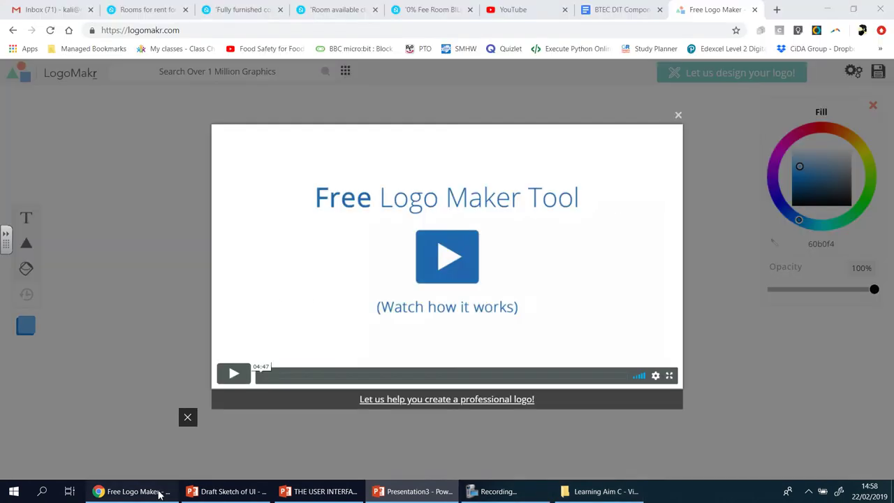
left_click(678, 115)
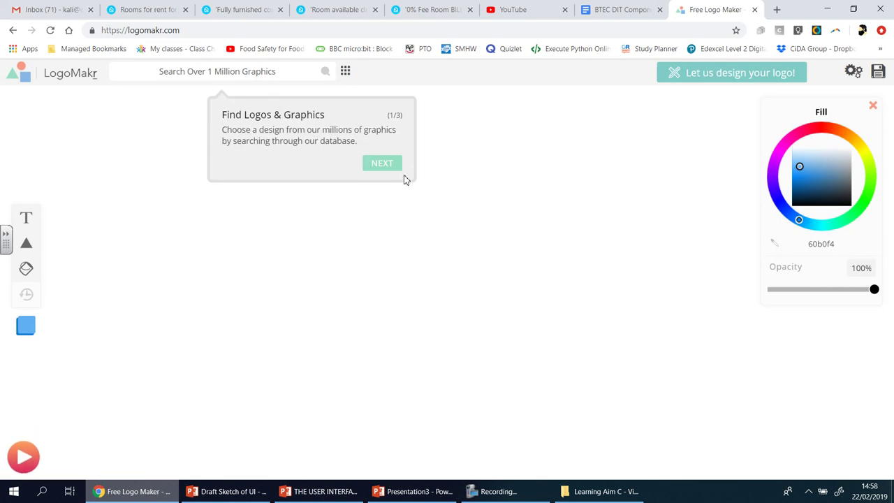
left_click(219, 73)
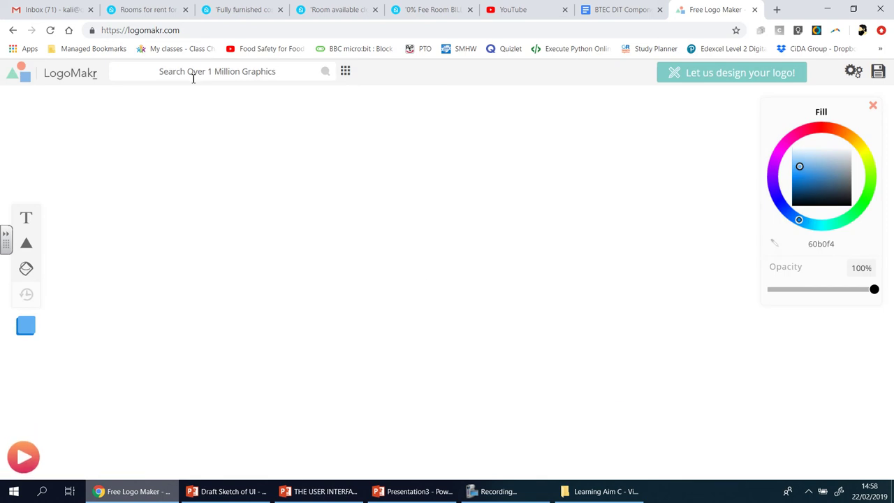
Search the graphics library for 'doctor' and scroll down through the icon results
left_click(197, 76)
type("doctor")
key("Return")
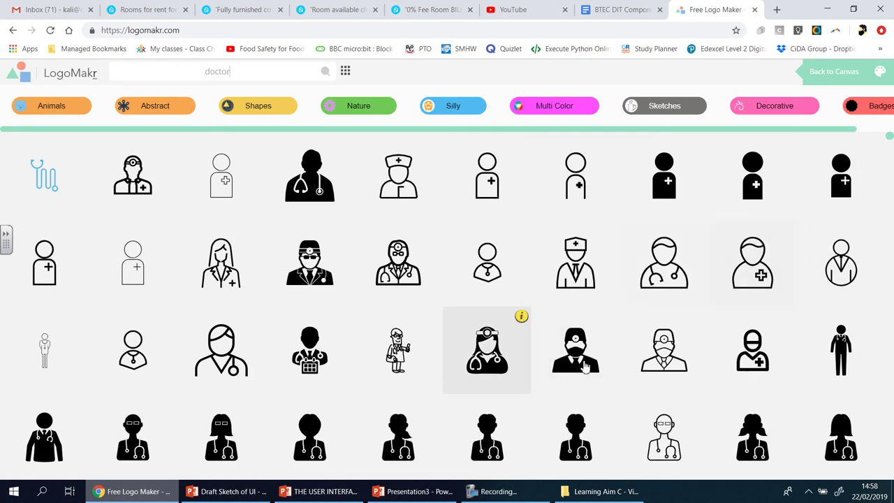
scroll(662, 356, "down", 3)
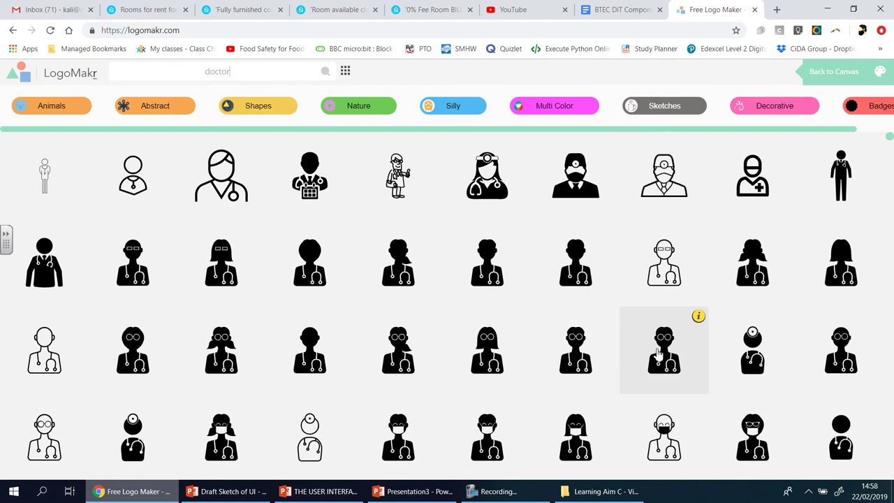
scroll(662, 356, "down", 2)
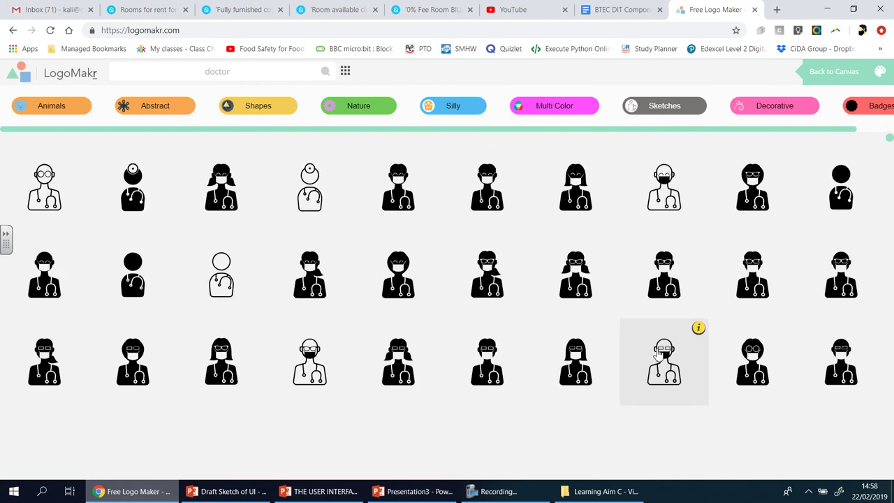
scroll(657, 354, "down", 2)
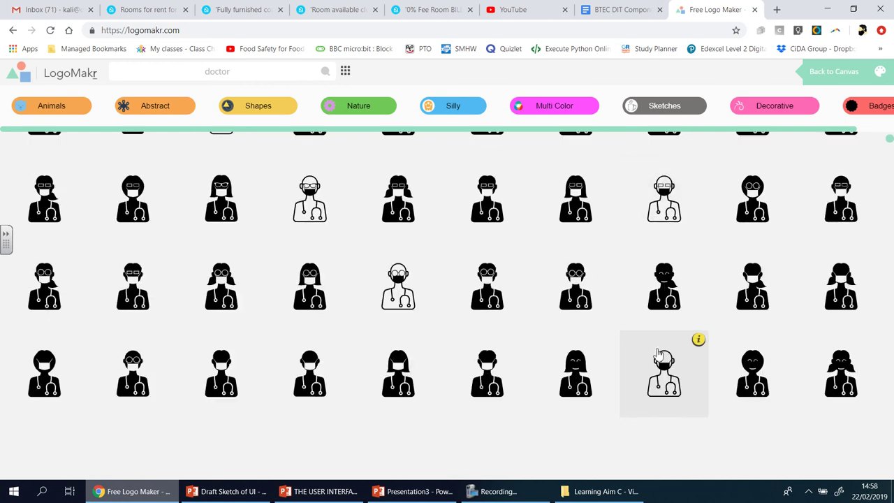
scroll(658, 355, "down", 2)
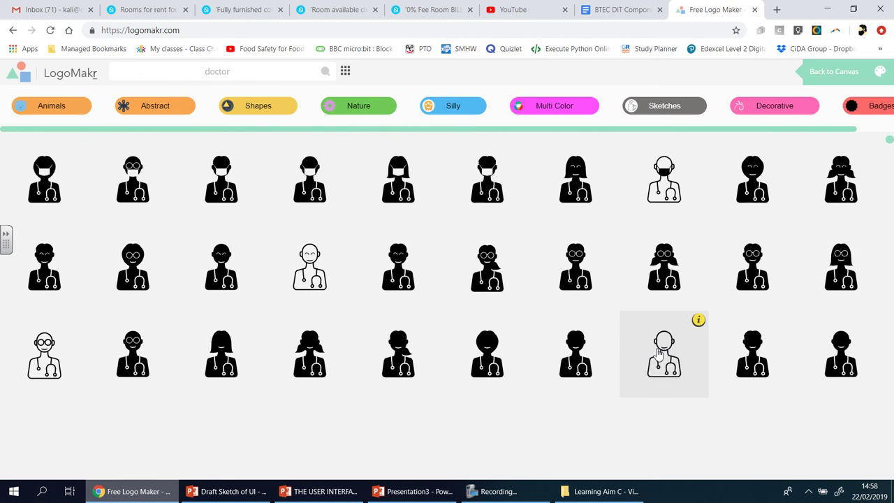
scroll(660, 354, "down", 2)
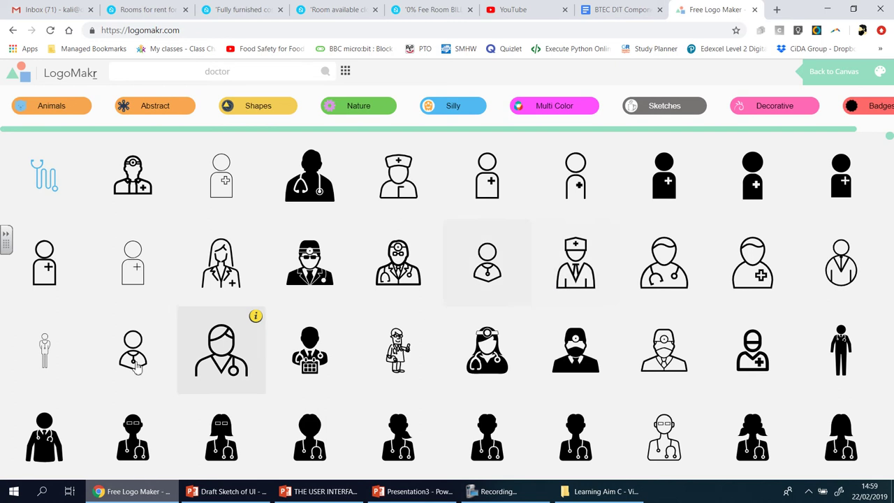
Scroll further down the doctor icon results
scroll(135, 368, "down", 3)
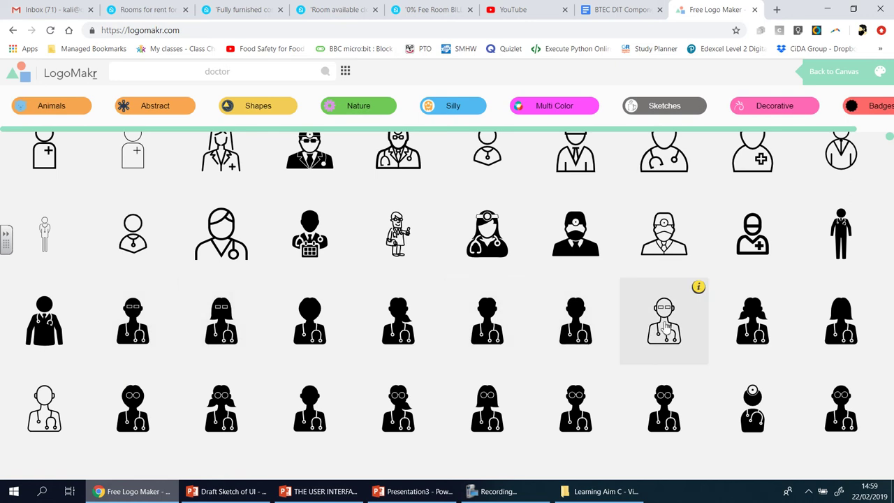
Add the outlined doctor icon to the canvas and recolour it light blue (0094ff)
left_click(665, 326)
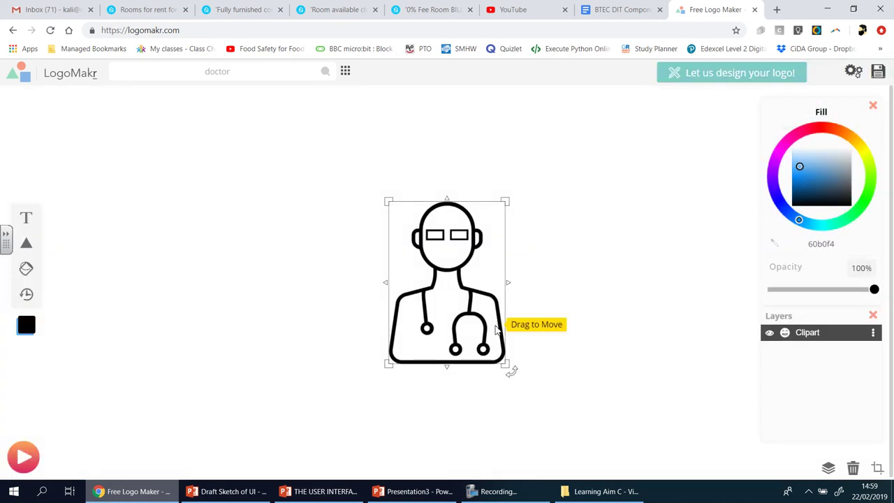
left_click(782, 207)
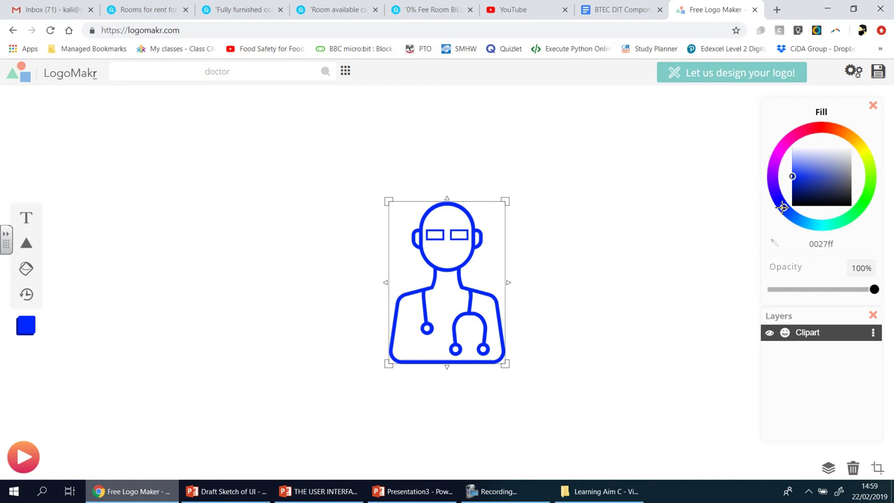
left_click_drag(783, 207, 801, 220)
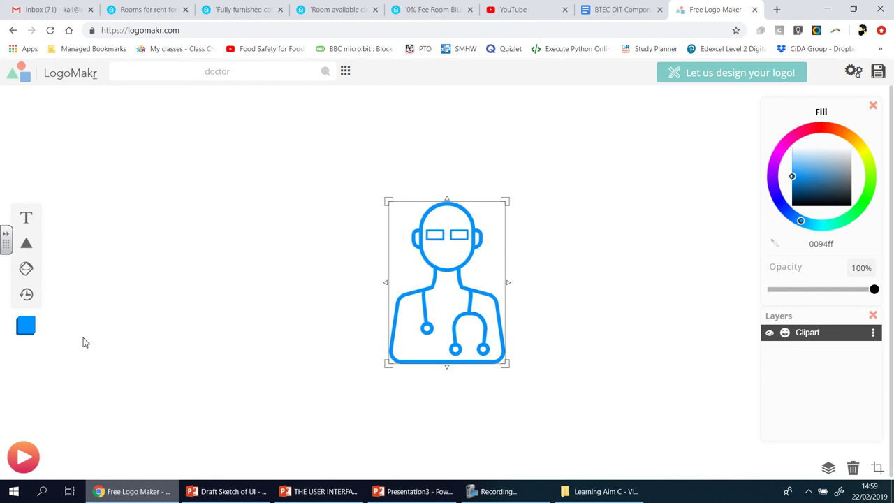
Add a text layer and replace its placeholder with 'DMP'
left_click(26, 218)
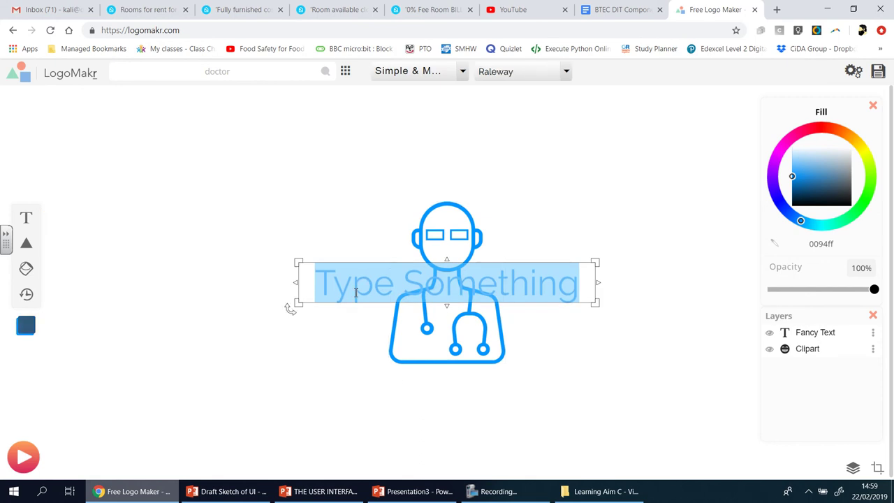
key("BackSpace")
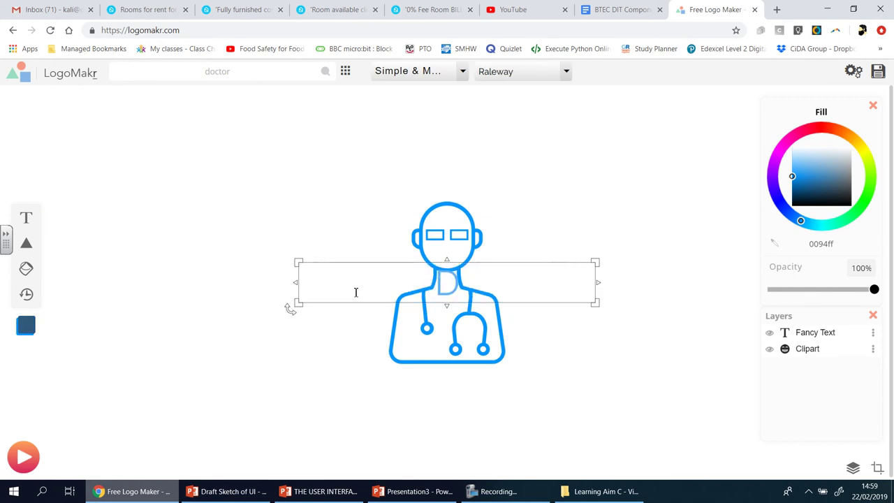
type("DM")
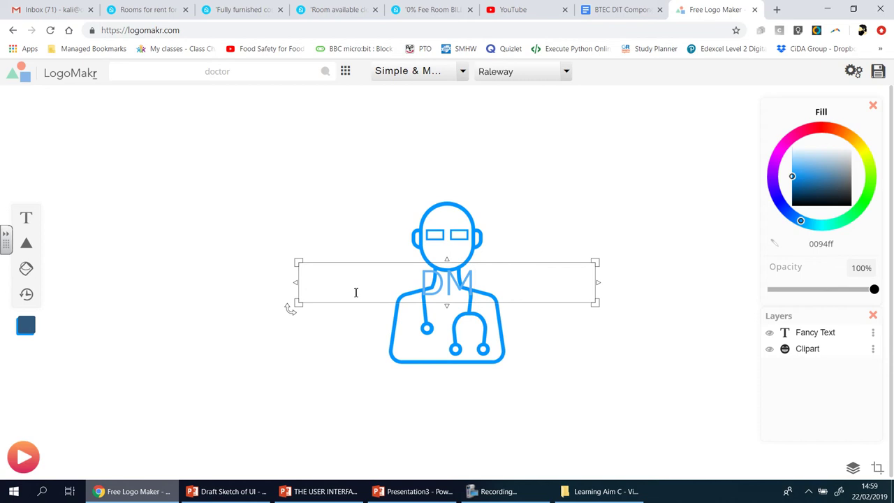
type("P")
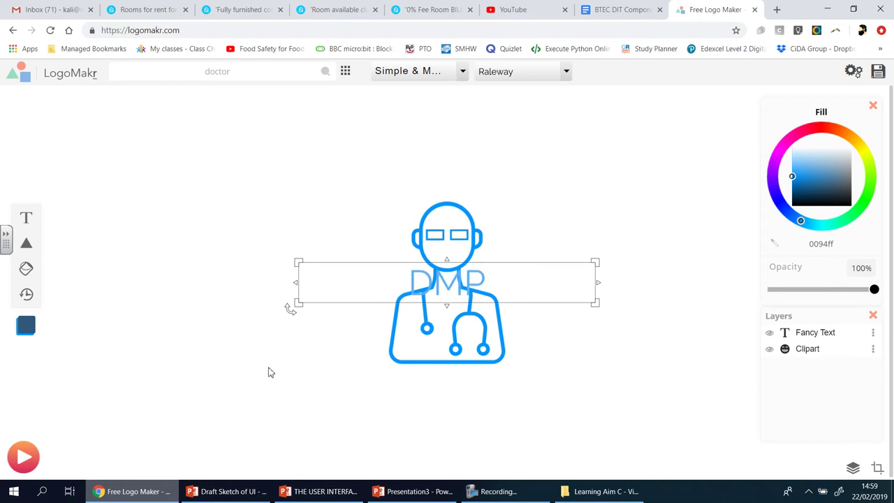
left_click(616, 9)
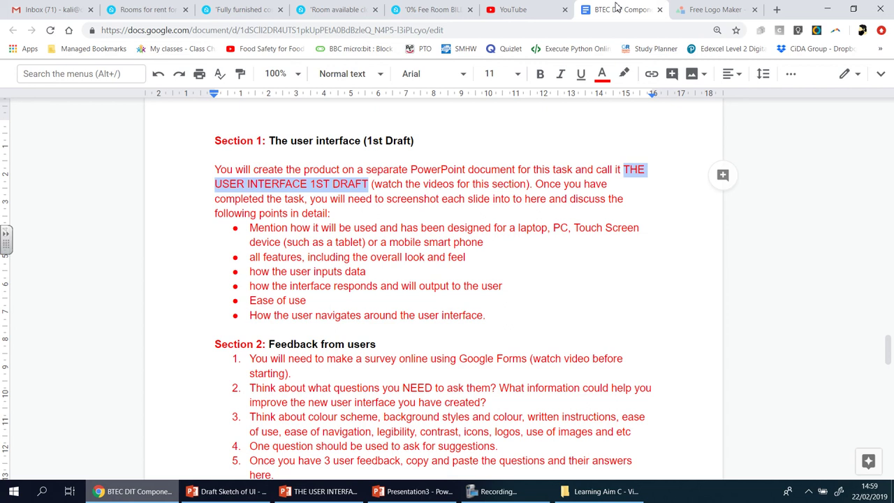
scroll(557, 264, "down", 15)
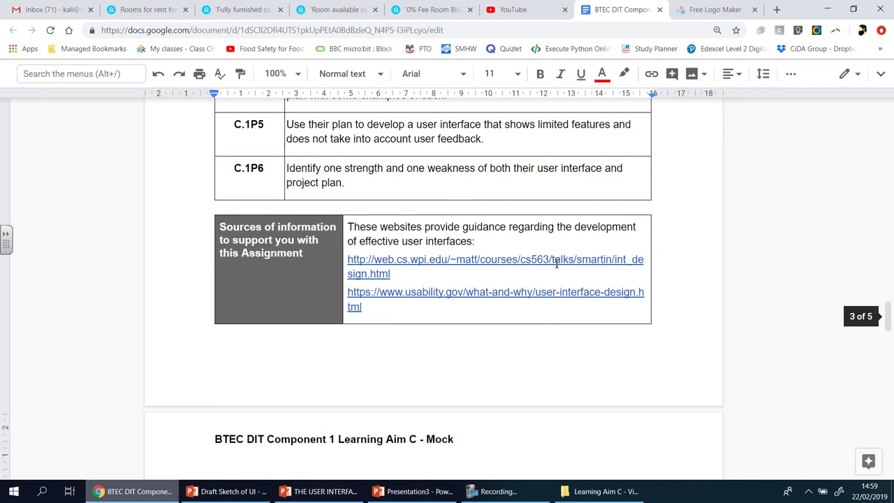
scroll(556, 263, "up", 4)
scroll(557, 263, "up", 15)
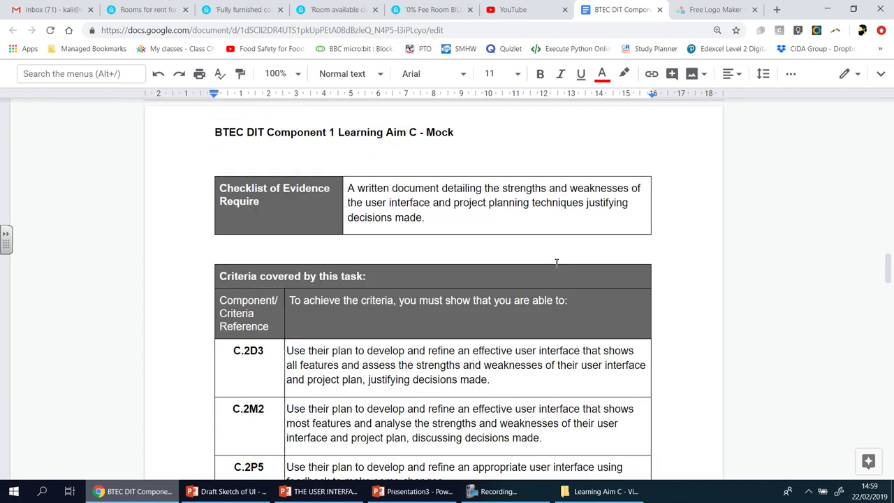
scroll(557, 264, "up", 5)
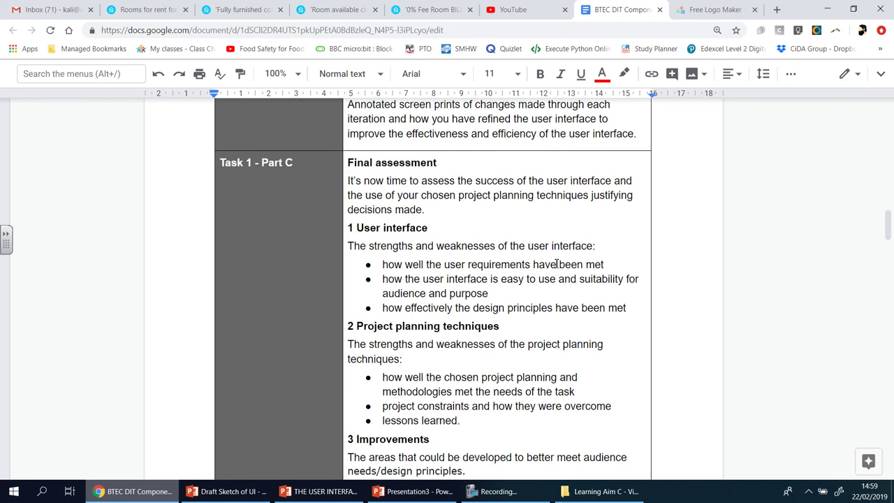
scroll(557, 264, "up", 10)
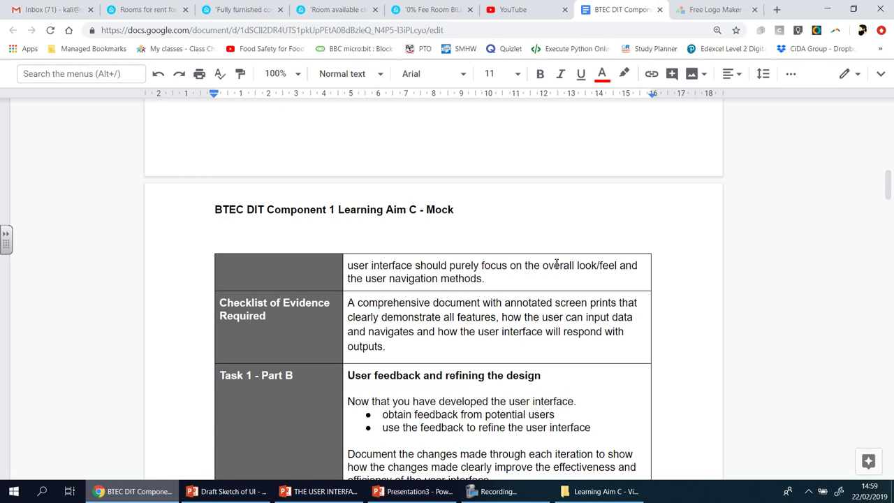
scroll(557, 264, "up", 7)
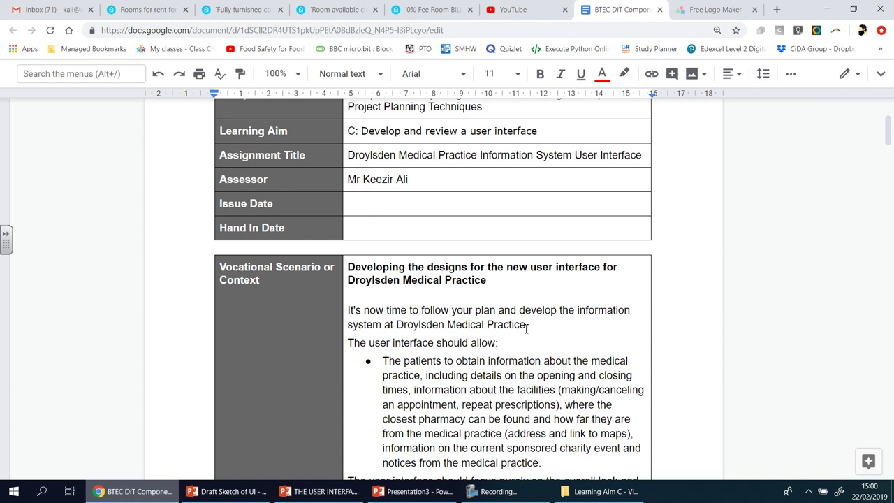
left_click(706, 10)
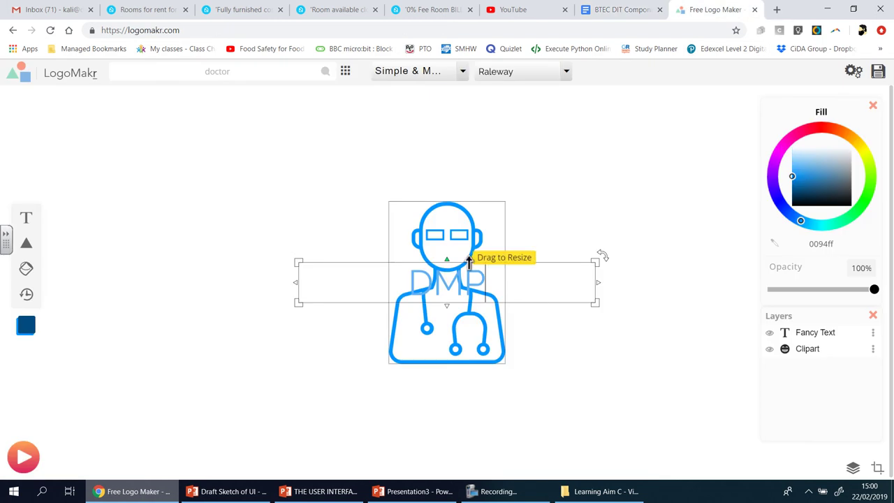
Recolour the DMP text to 009eff and drag it below the doctor figure
left_click(448, 286)
left_click(448, 286)
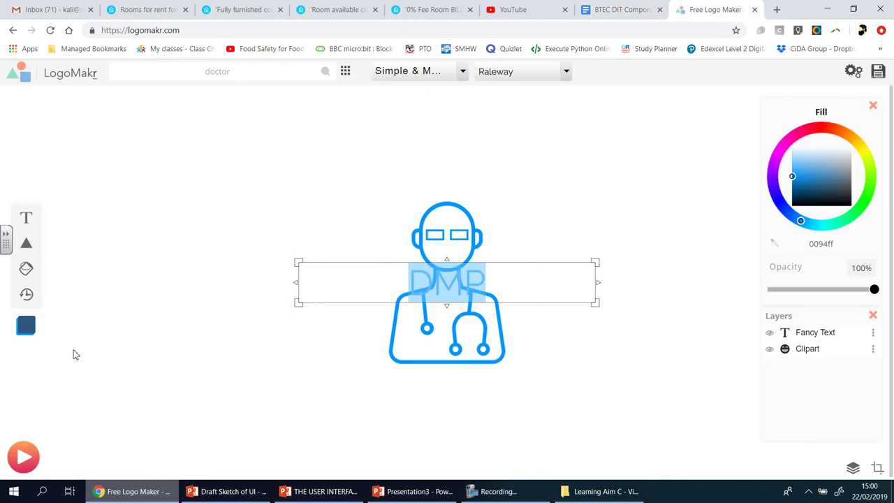
left_click(803, 222)
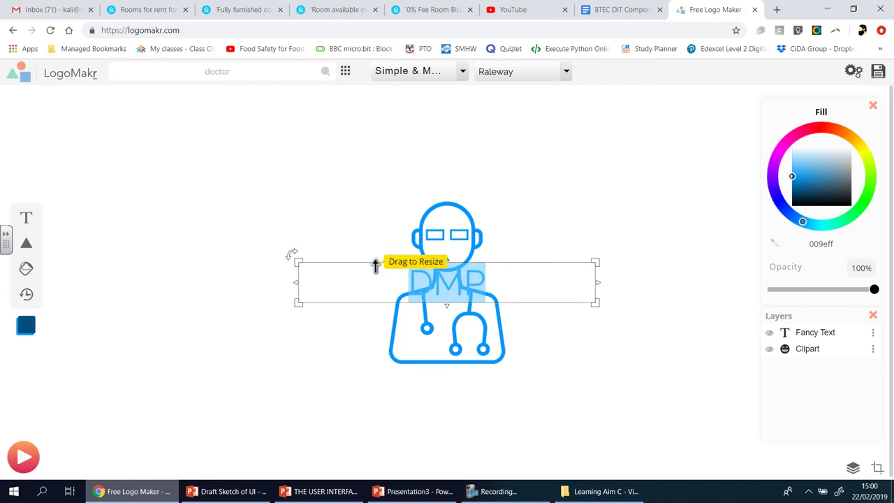
left_click(500, 282)
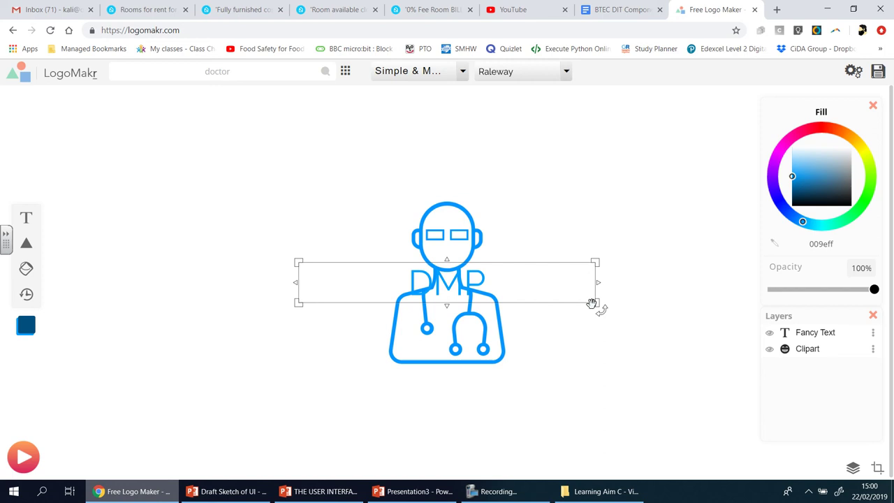
left_click_drag(592, 303, 591, 409)
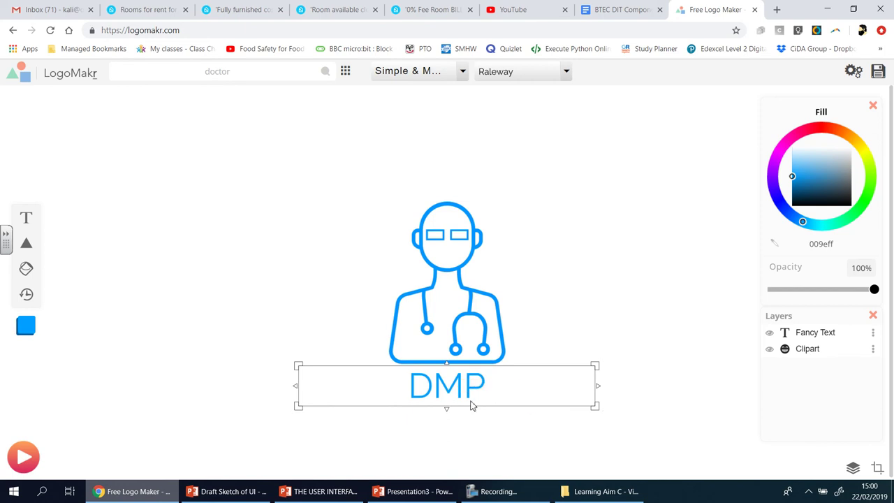
left_click(449, 379)
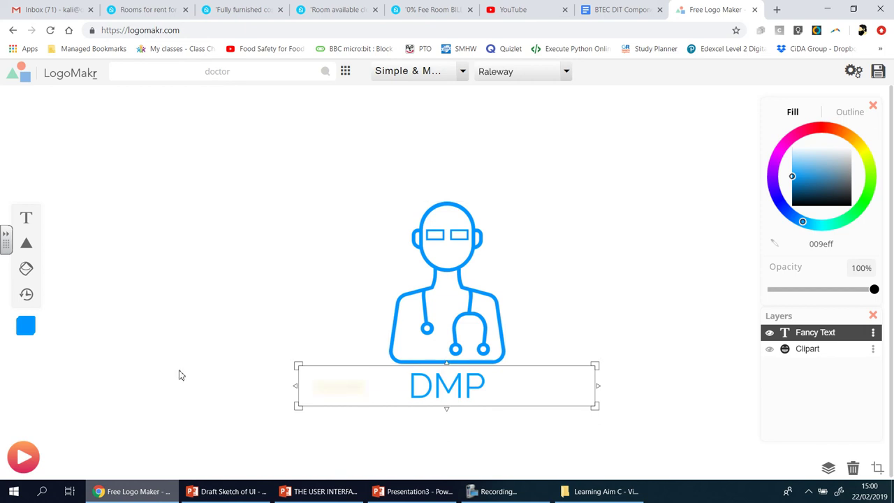
left_click(28, 223)
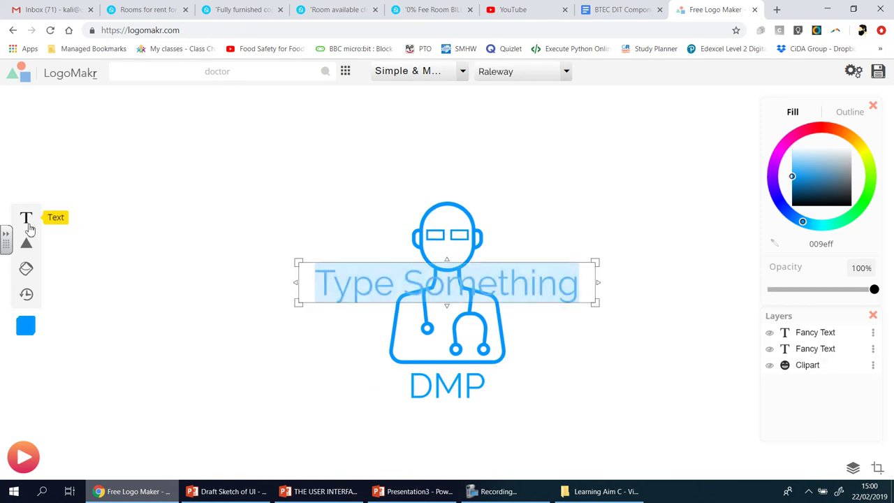
left_click(84, 208)
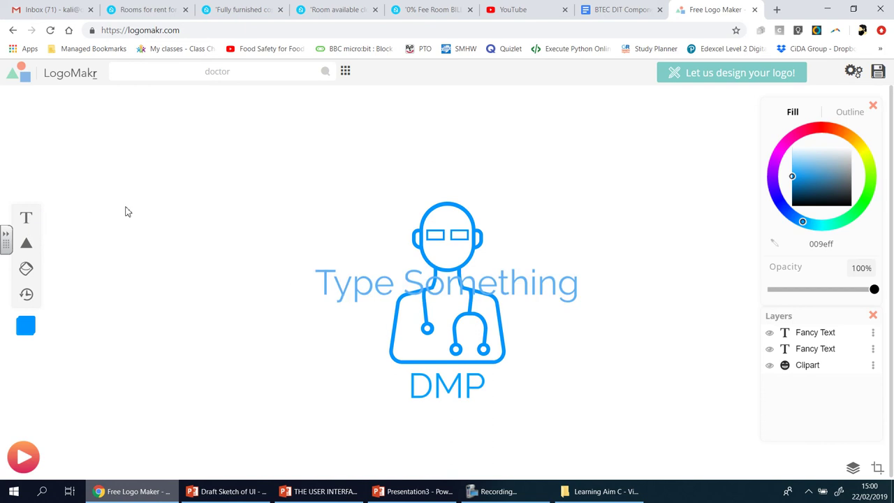
left_click(326, 301)
left_click(326, 303)
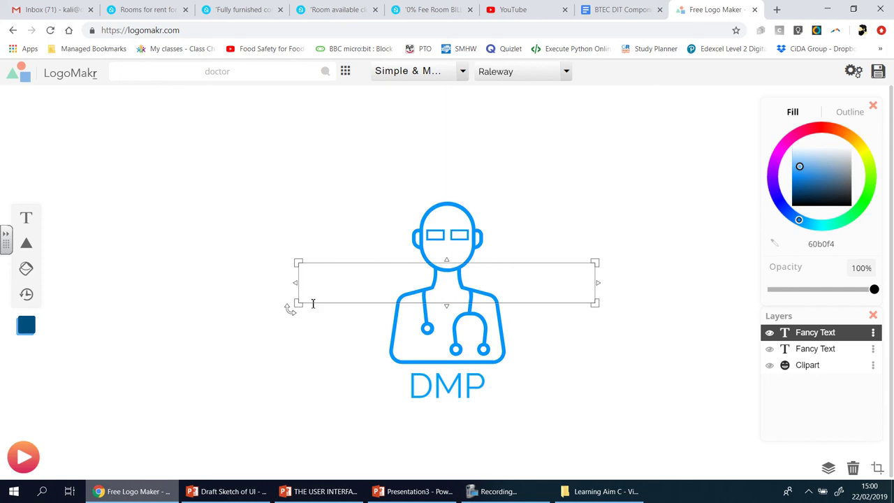
Select the DMP text and change its font from Raleway to Arial
left_click(440, 390)
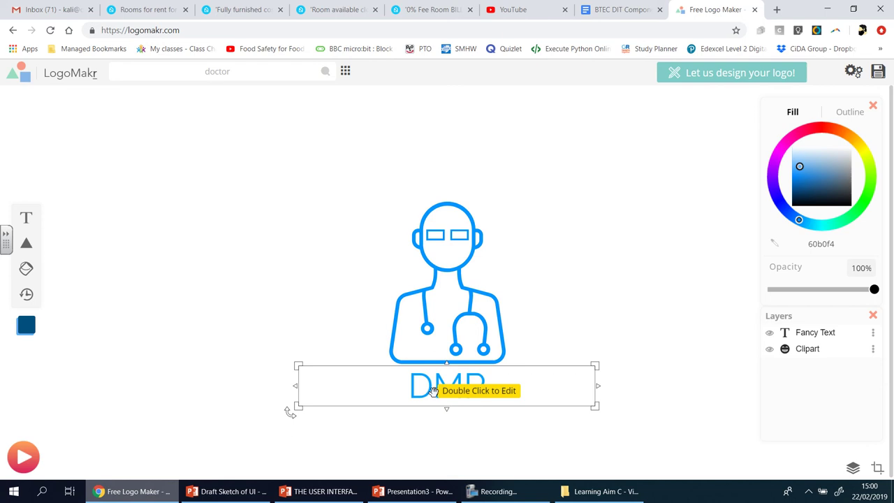
left_click(438, 390)
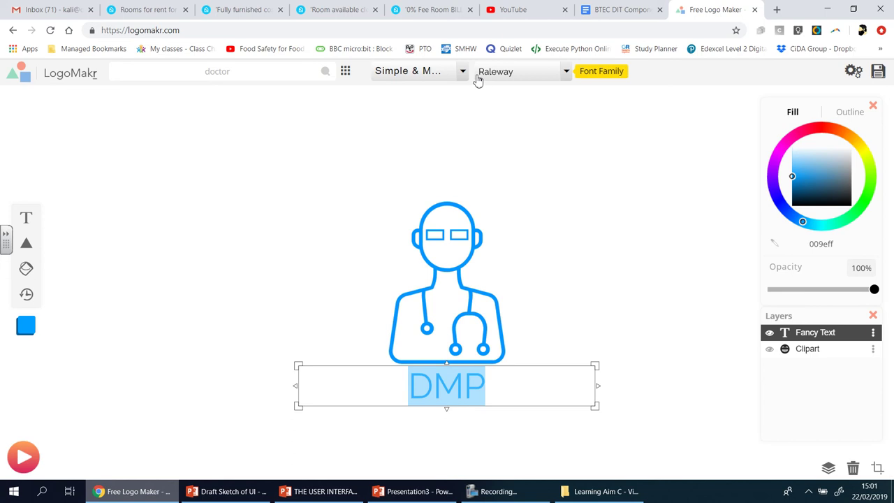
left_click(567, 71)
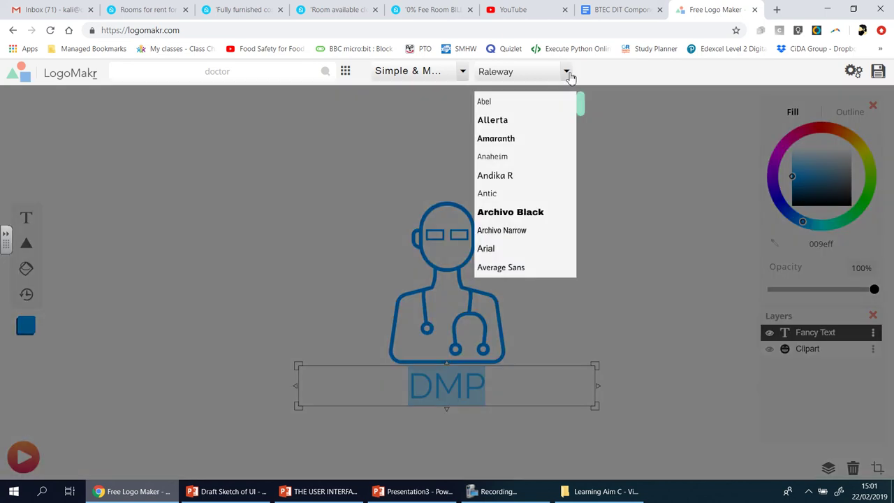
left_click(487, 249)
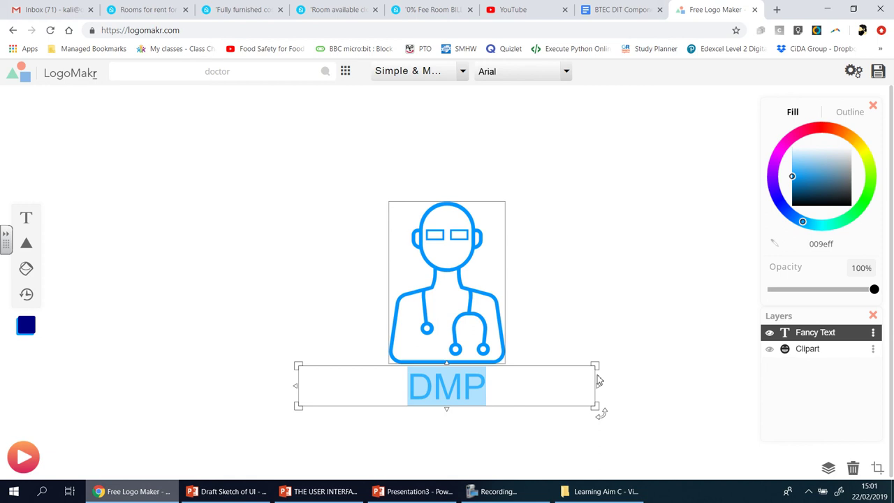
Resize the DMP text box to about 549 x 95 px and nudge it left to centre it
left_click_drag(598, 411, 622, 426)
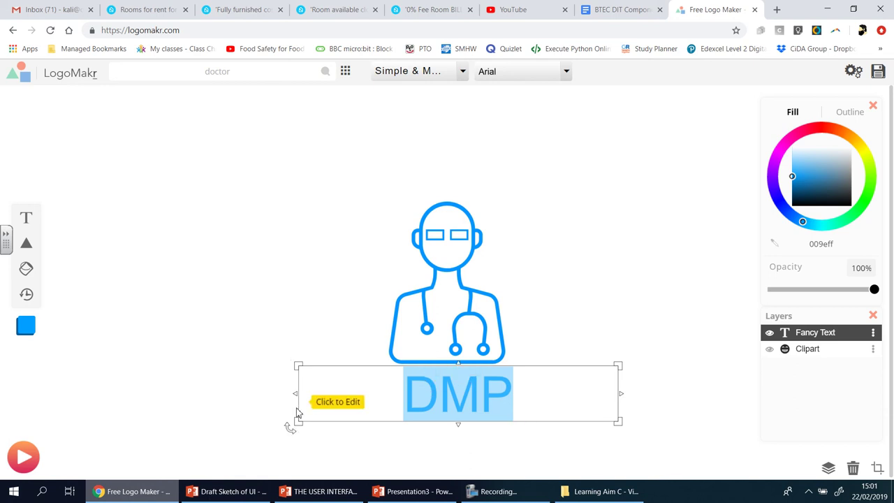
left_click_drag(297, 423, 296, 423)
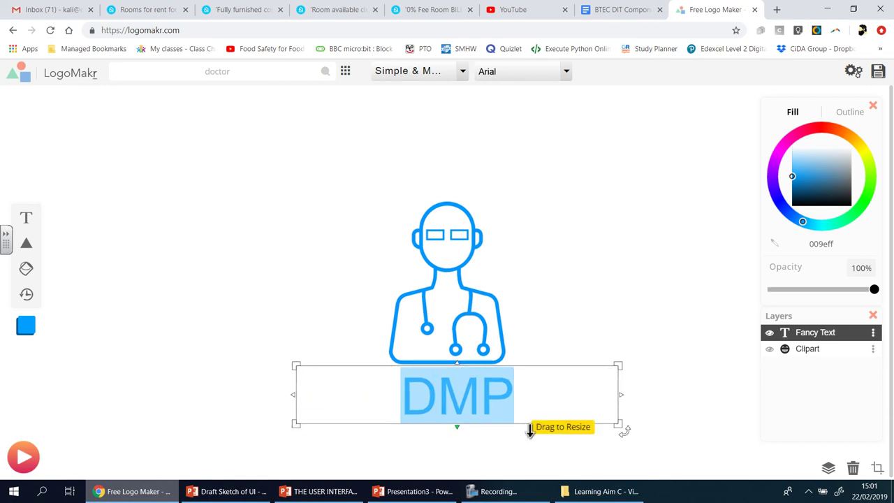
left_click(489, 415)
left_click_drag(622, 395, 607, 393)
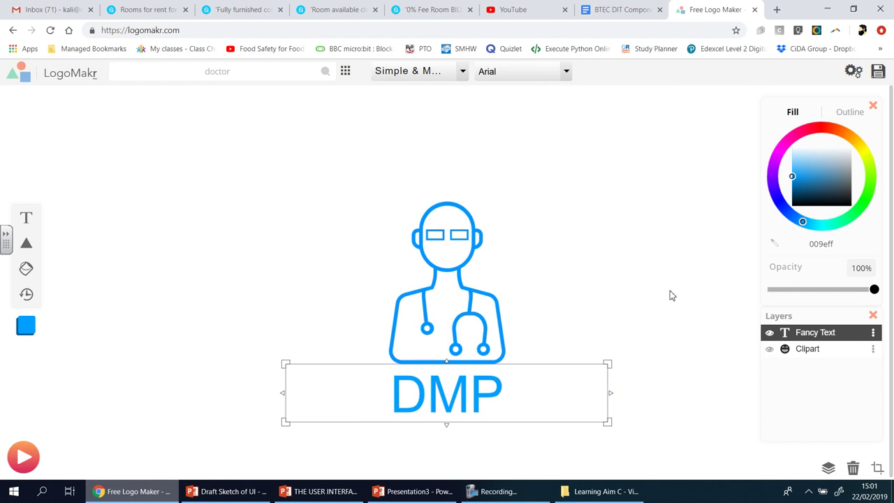
left_click(702, 312)
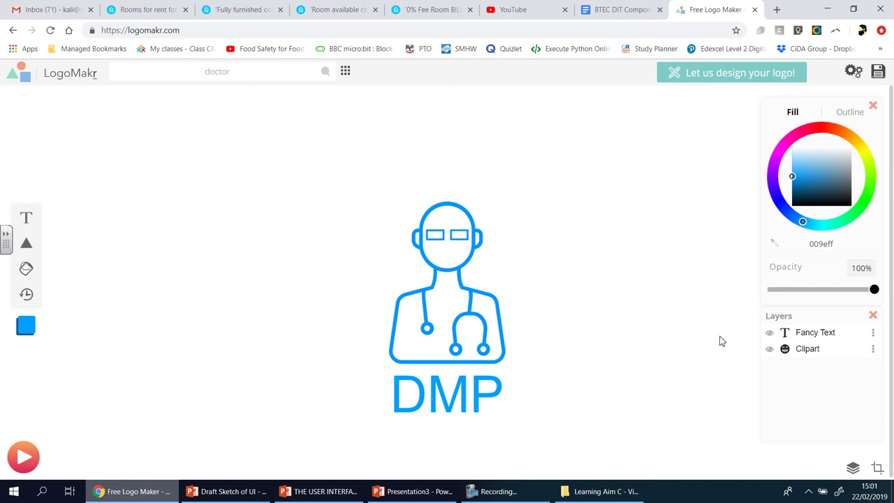
Select the doctor clipart and then the DMP text to check their placement
left_click(485, 349)
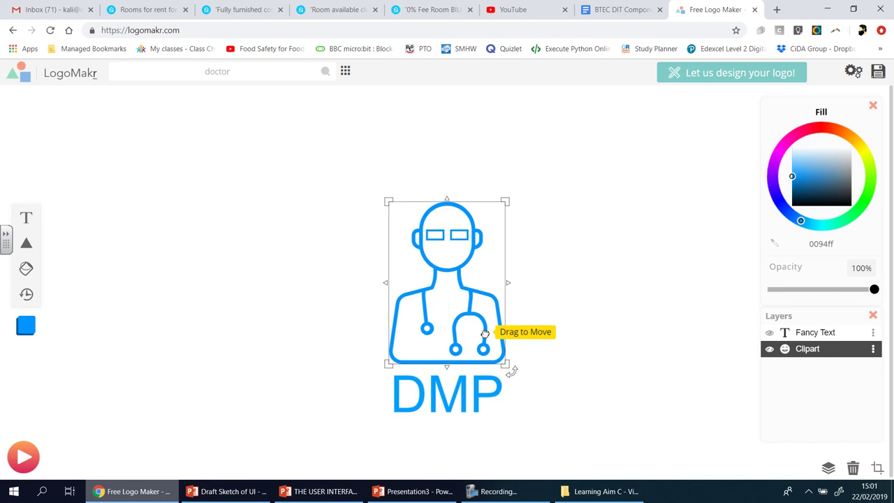
left_click(689, 258)
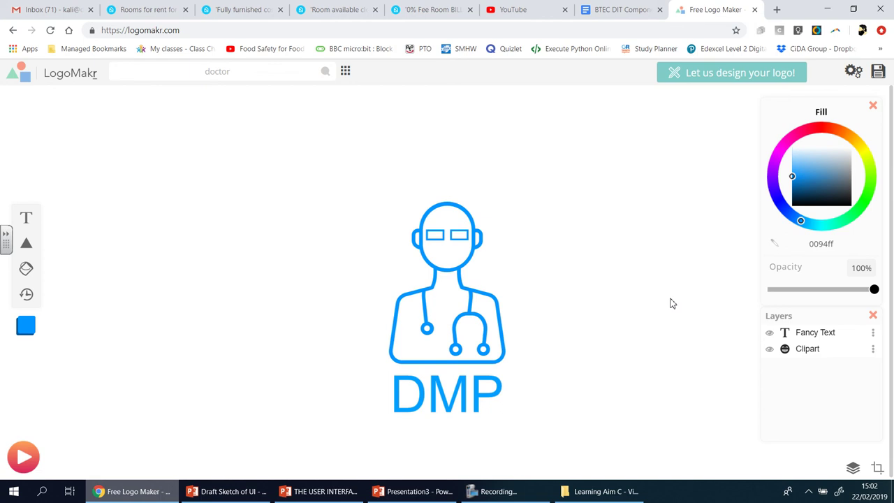
left_click(609, 424)
Paste the captured LogoMakr screenshot onto slide 1 of Presentation3
left_click(417, 493)
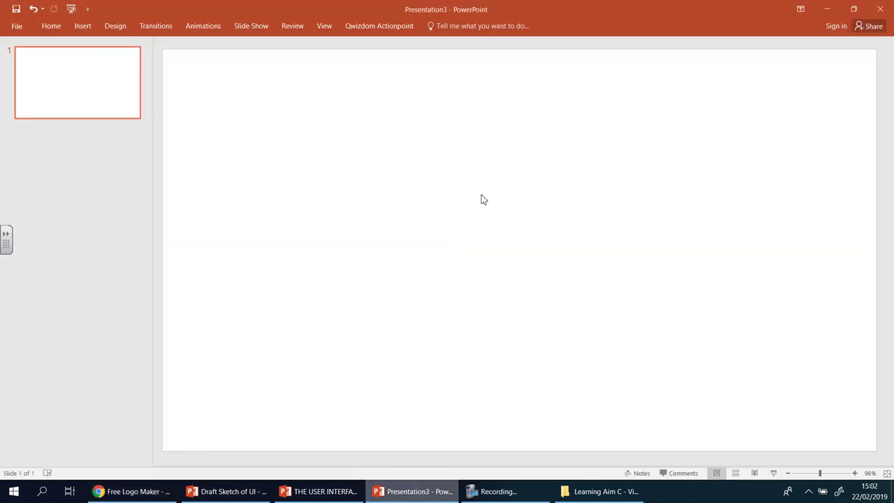
right_click(480, 200)
left_click(520, 217)
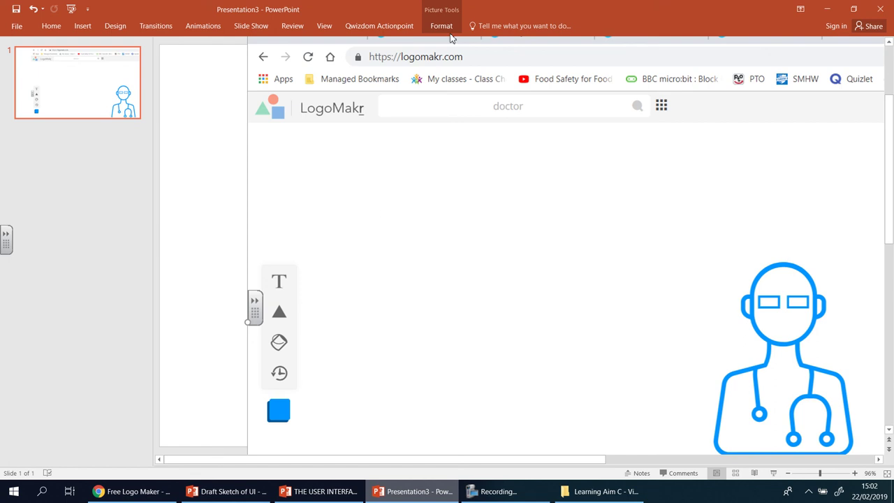
Zoom out and crop the screenshot's top-left and bottom-right edges in around the DMP logo
left_click(790, 474)
left_click(790, 473)
left_click(790, 474)
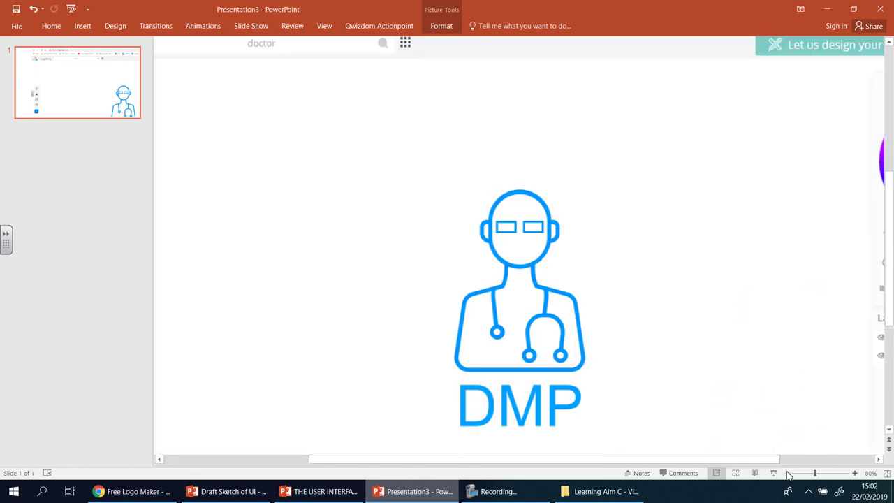
left_click(788, 474)
left_click(788, 474)
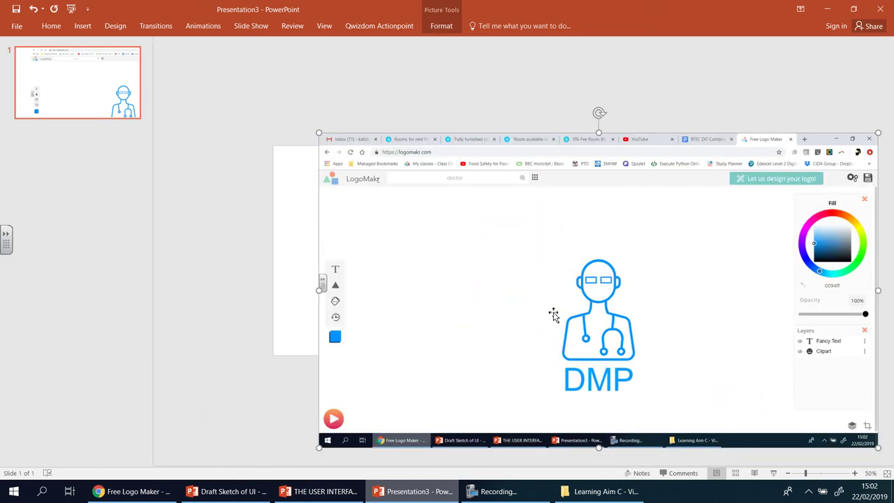
left_click(433, 28)
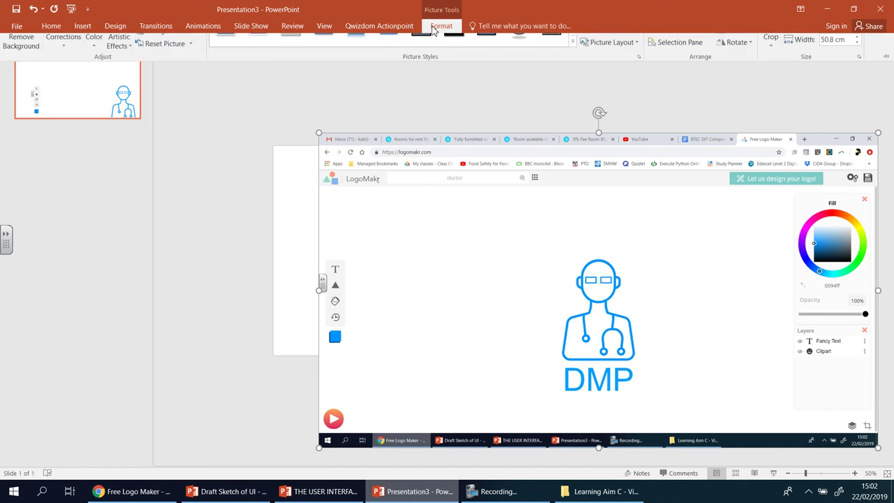
left_click(515, 168)
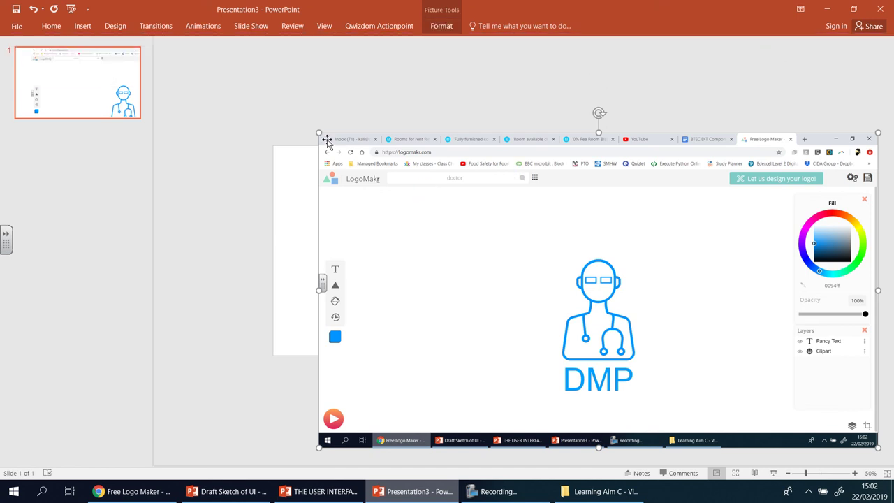
left_click_drag(529, 241, 546, 254)
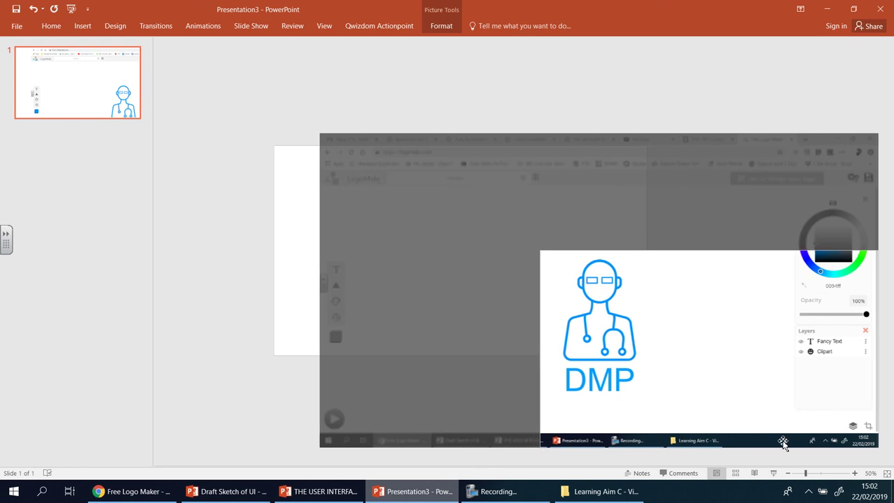
left_click_drag(878, 445, 656, 408)
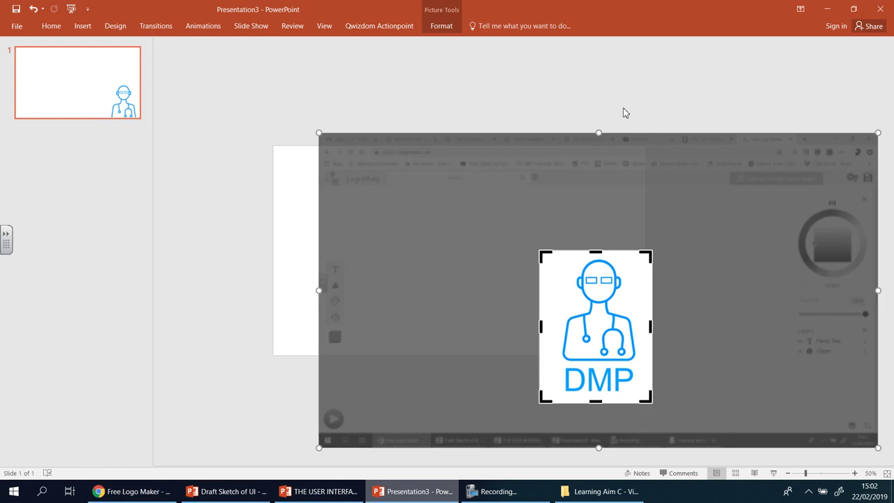
Finish the crop, zoom to 80% and centre the cropped logo on the slide
left_click(623, 111)
left_click_drag(596, 326, 493, 251)
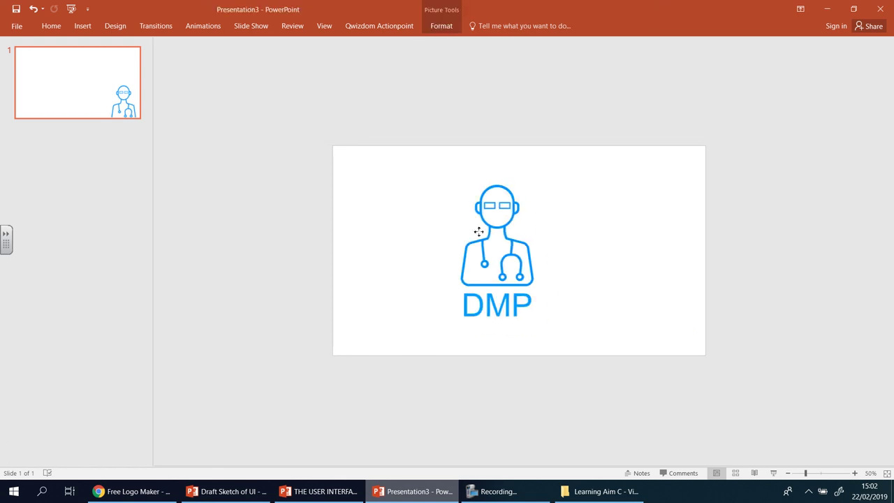
left_click(855, 473)
left_click(855, 473)
left_click(855, 473)
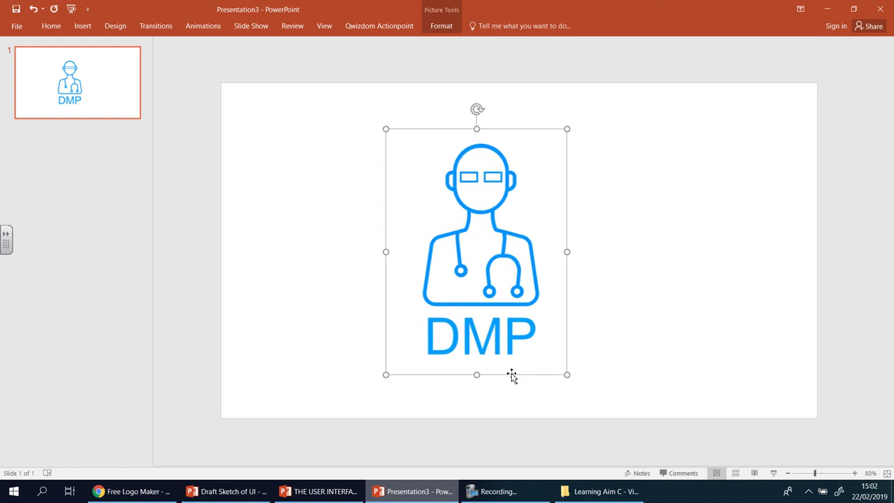
left_click_drag(494, 326, 507, 321)
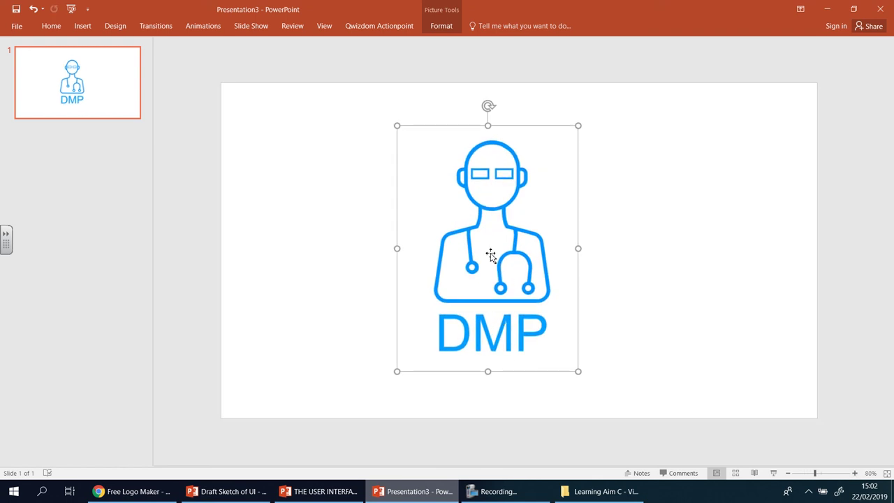
Make the logo's white background transparent with Color > Set Transparent Color, then move it up
left_click(445, 29)
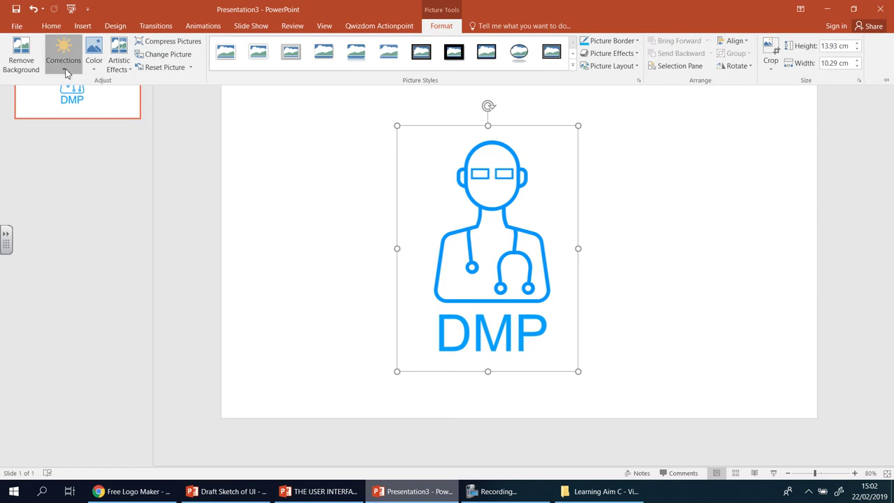
left_click(64, 71)
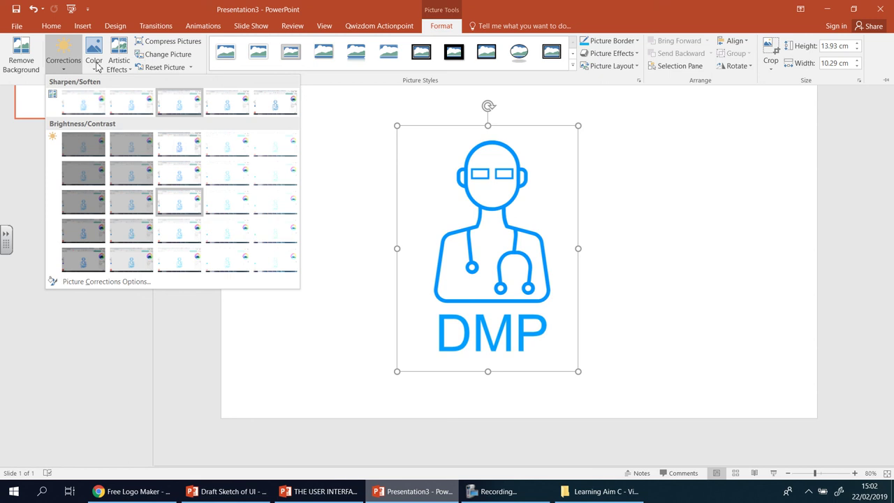
left_click(94, 62)
left_click(94, 61)
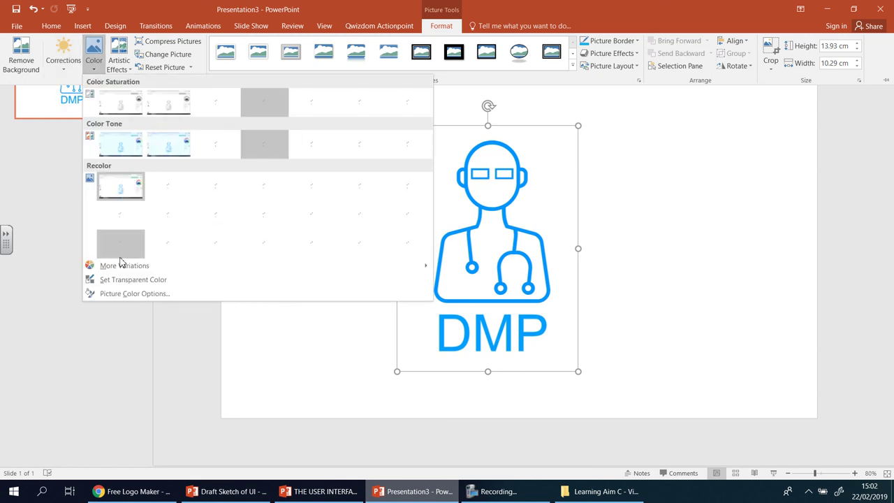
left_click(124, 279)
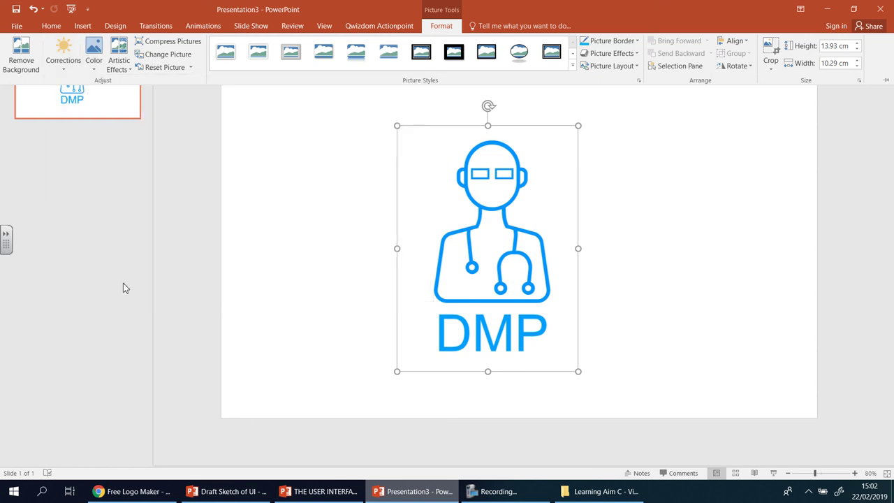
left_click(429, 225)
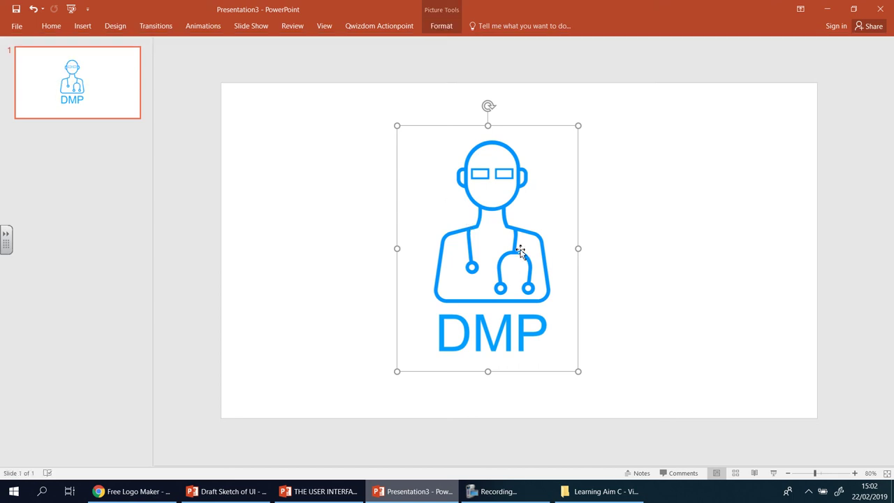
left_click_drag(522, 249, 519, 273)
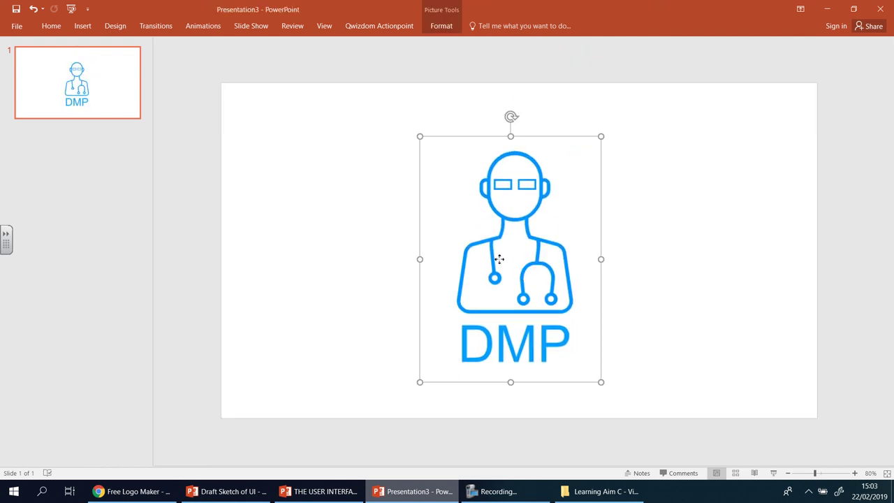
Save the logo as picture 'DMP Logo' in D: > BTEC > Component 1 > AABs > Learning Aim C
right_click(499, 260)
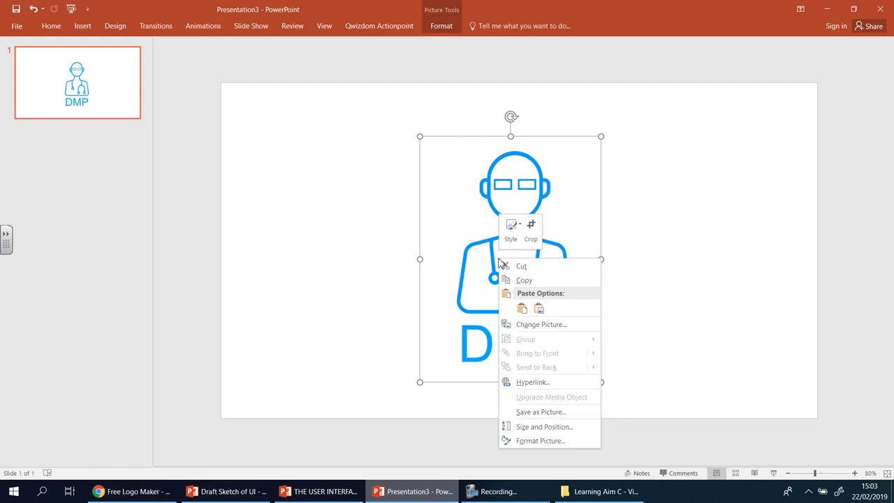
left_click(540, 412)
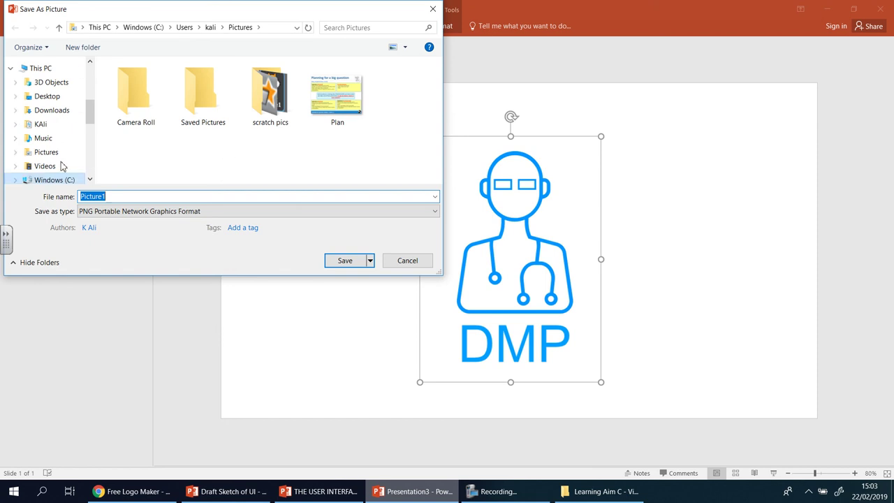
mouse_move(90, 117)
left_mouse_down()
mouse_move(89, 147)
mouse_move(91, 134)
left_mouse_up()
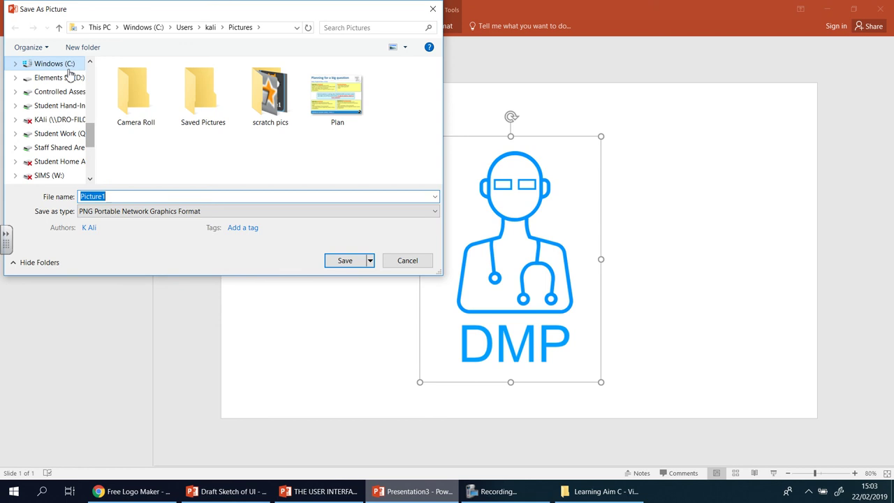
left_click(57, 80)
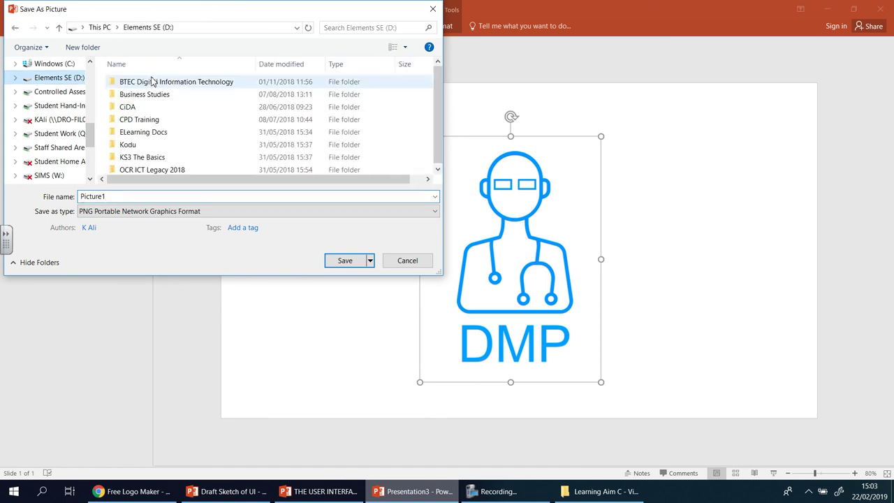
left_click(149, 82)
double_click(151, 82)
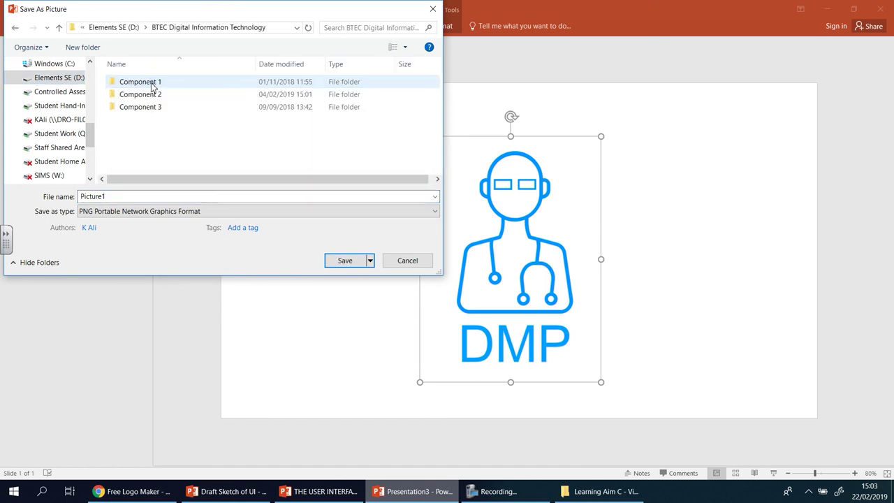
left_click(151, 84)
double_click(153, 84)
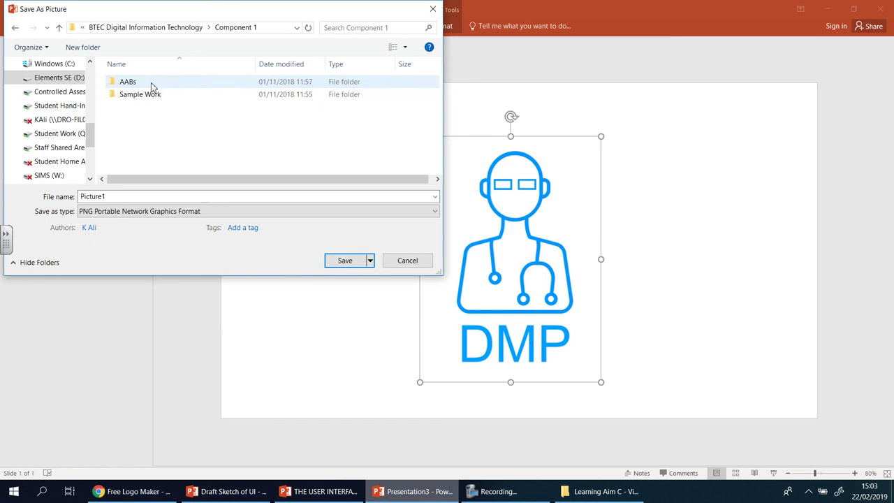
double_click(149, 83)
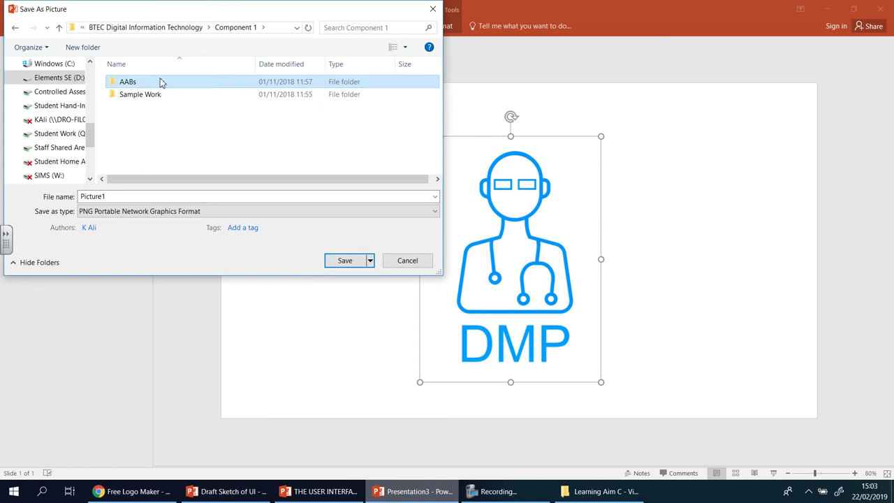
left_click(162, 108)
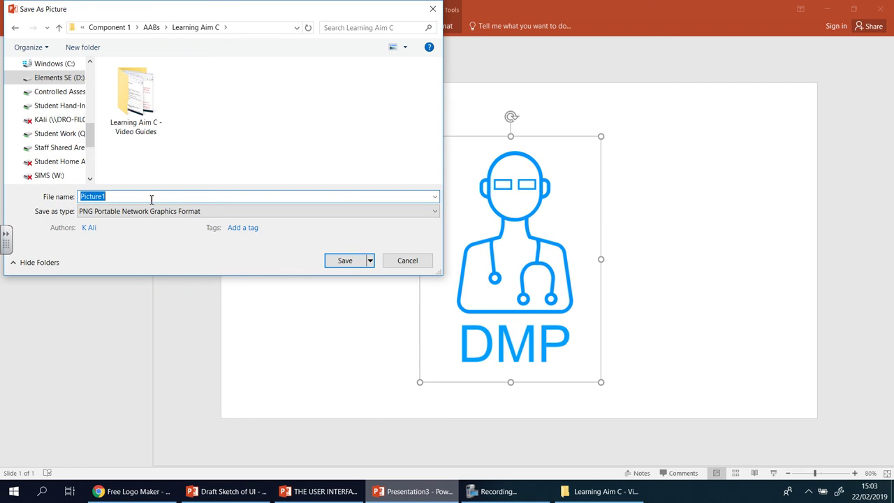
type("dmp")
type("DM")
type("P Logo")
left_click(342, 260)
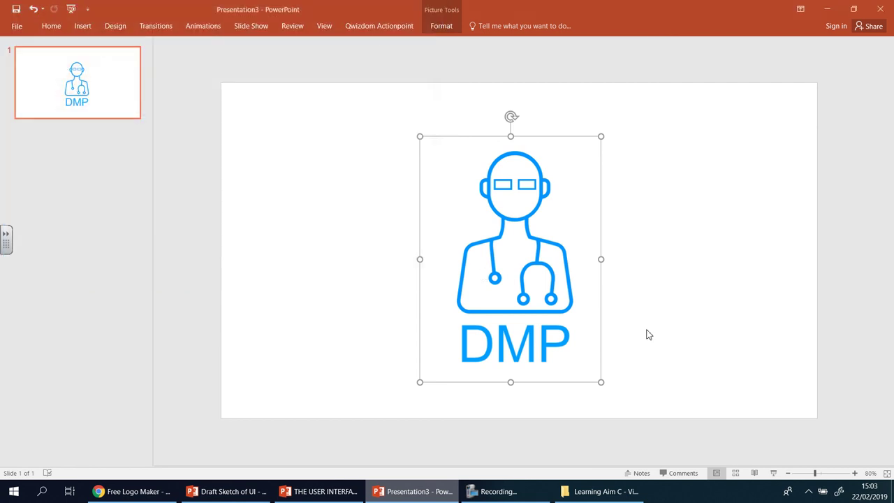
Click an empty area of slide 1 to deselect the DMP logo picture
left_click(788, 289)
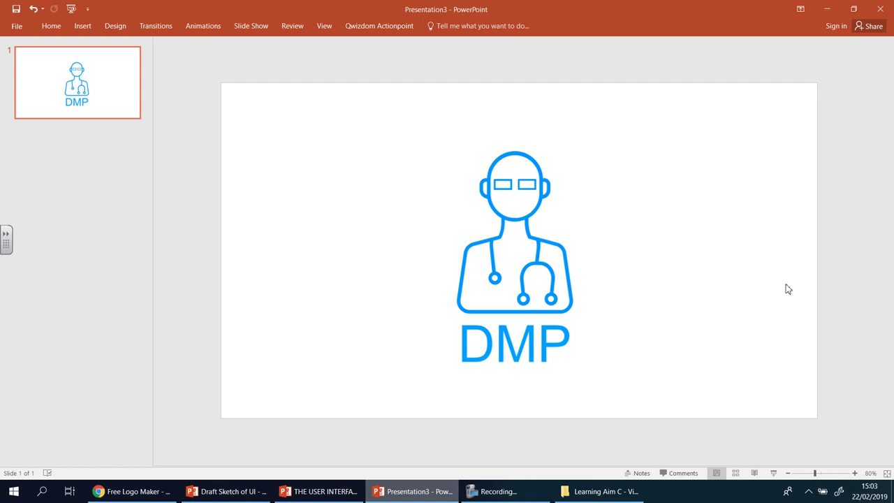